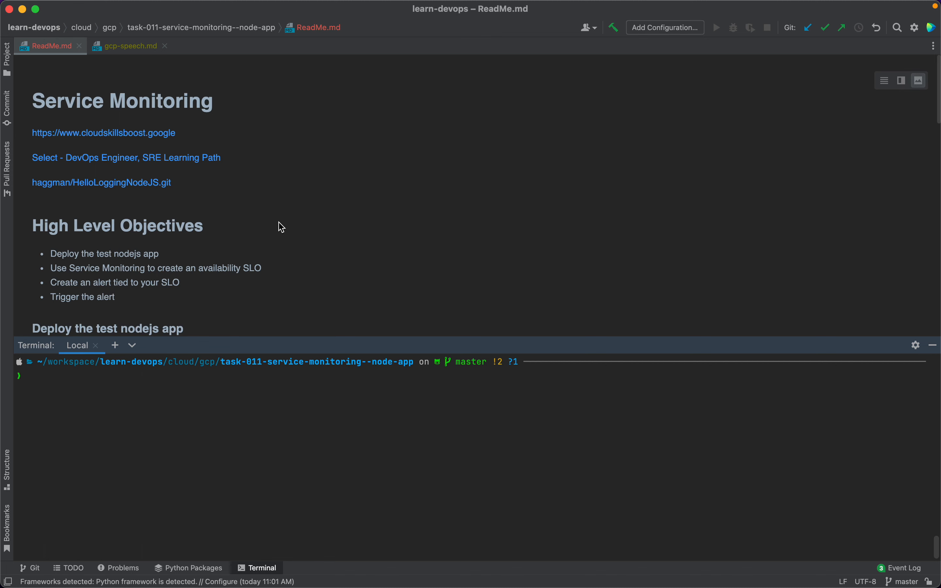
Step: Open the HelloLoggingNodeJS.git link from the ReadMe preview in Chrome
{"action": "left_click", "coordinate": [112, 182]}
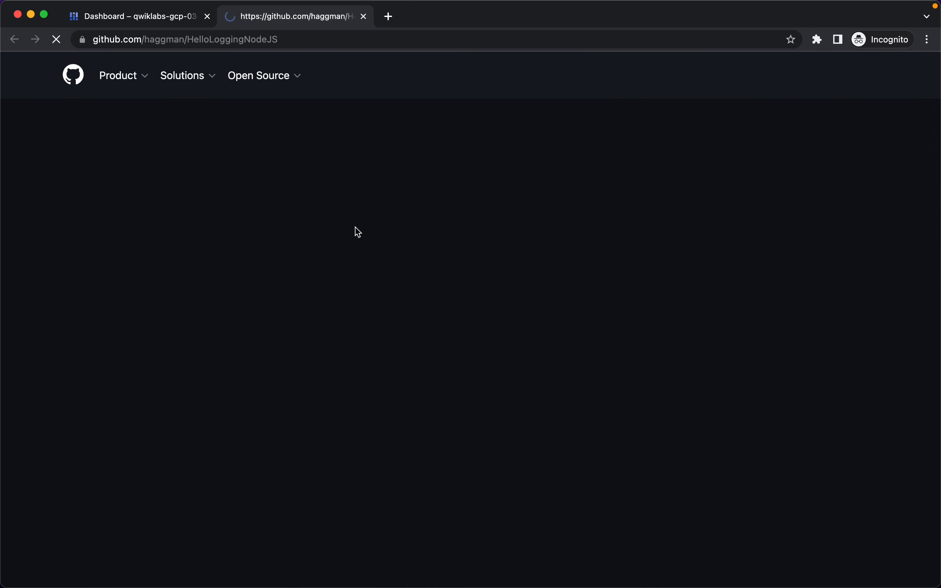
Step: Copy the HelloLoggingNodeJS HTTPS clone URL from GitHub and go back to the Cloud console
{"action": "scroll", "coordinate": [357, 233], "scroll_direction": "down", "scroll_amount": 10}
{"action": "scroll", "coordinate": [357, 233], "scroll_direction": "down", "scroll_amount": 5}
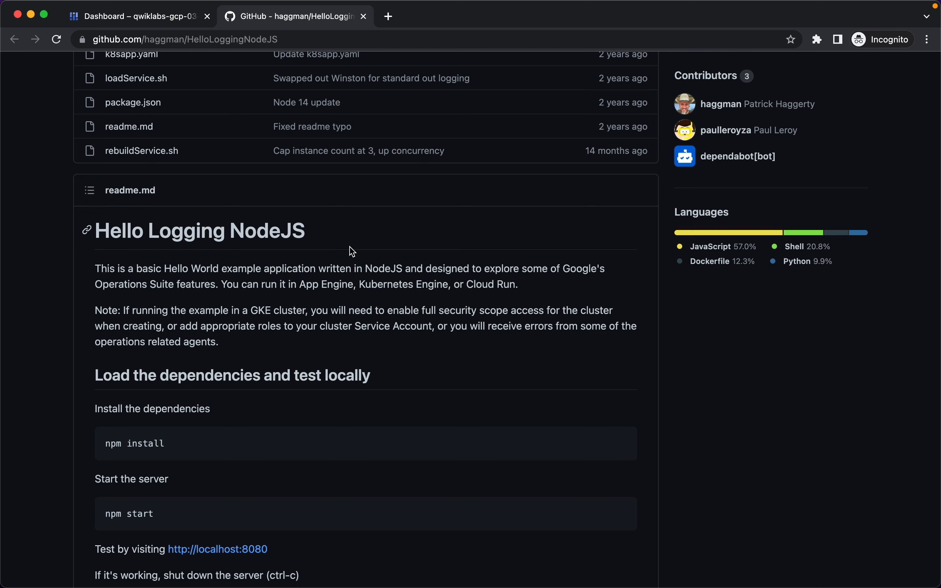
{"action": "scroll", "coordinate": [353, 251], "scroll_direction": "up", "scroll_amount": 13}
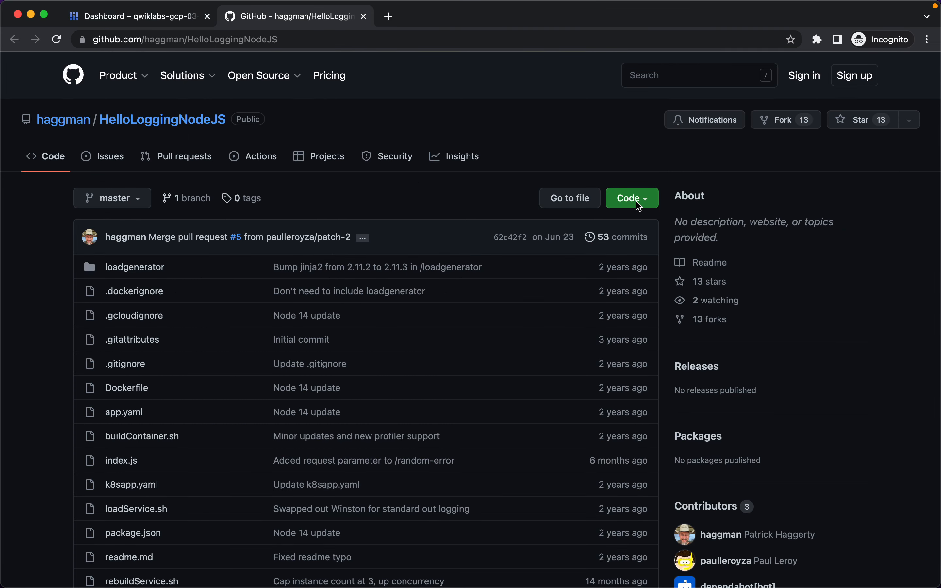
{"action": "left_click", "coordinate": [634, 200]}
{"action": "left_click", "coordinate": [637, 323]}
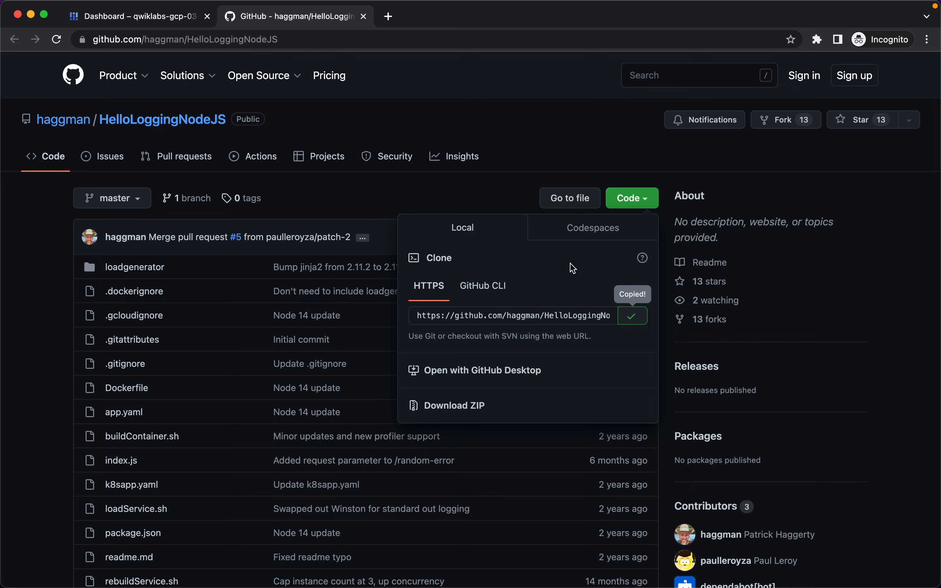
{"action": "left_click", "coordinate": [142, 19]}
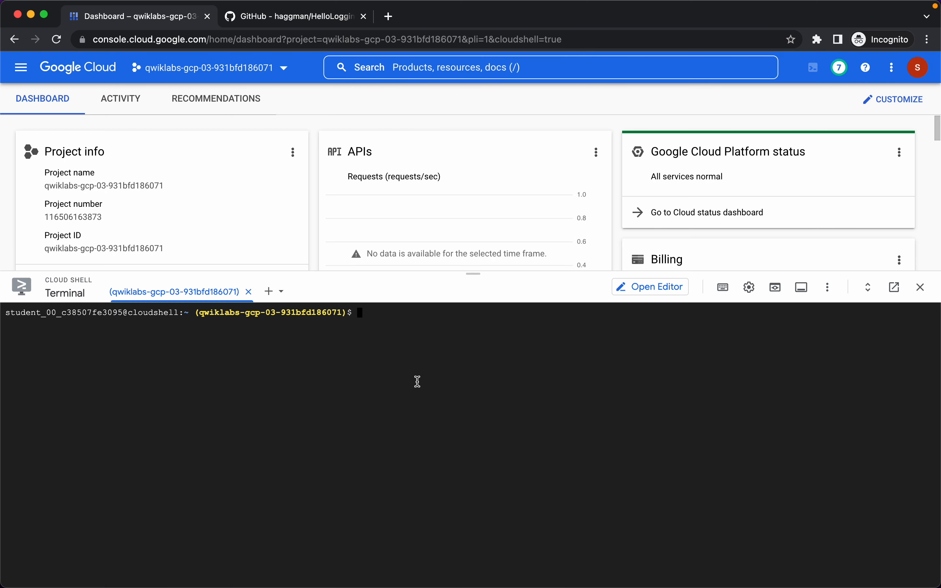
Step: Clone HelloLoggingNodeJS in Cloud Shell, move into its folder and list the files
{"action": "type", "text": "git clone"}
{"action": "key", "text": "super+v"}
{"action": "key", "text": "Return"}
{"action": "type", "text": "cd He"}
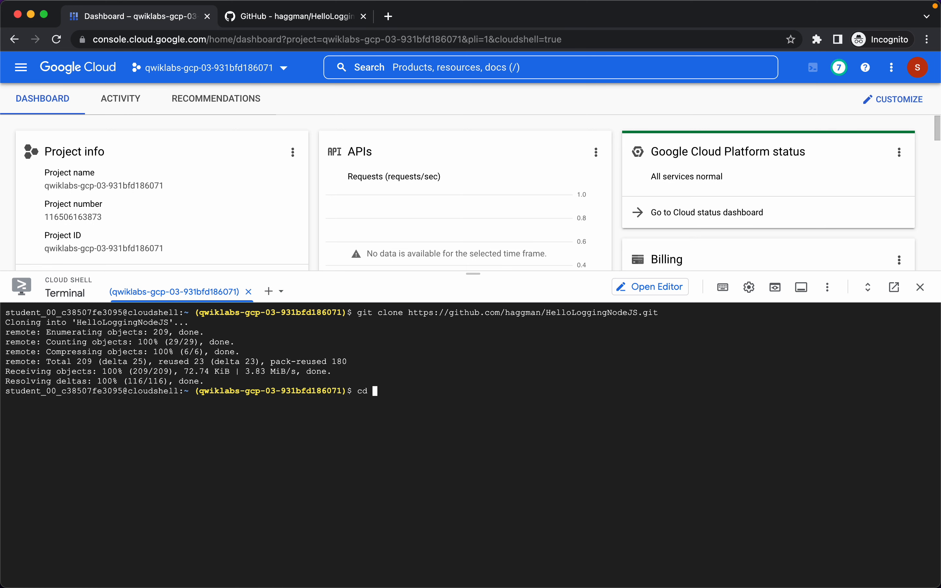
{"action": "key", "text": "Tab"}
{"action": "key", "text": "Return"}
{"action": "type", "text": "ls"}
{"action": "key", "text": "Return"}
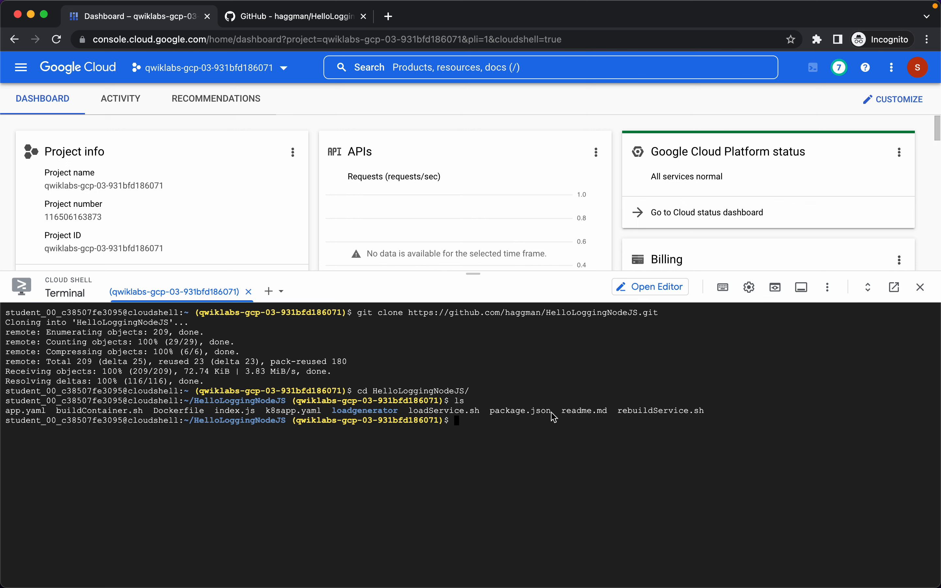
Step: Create the App Engine app in us-central, authorizing Cloud Shell's credentials
{"action": "key", "text": "super+v"}
{"action": "key", "text": "Return"}
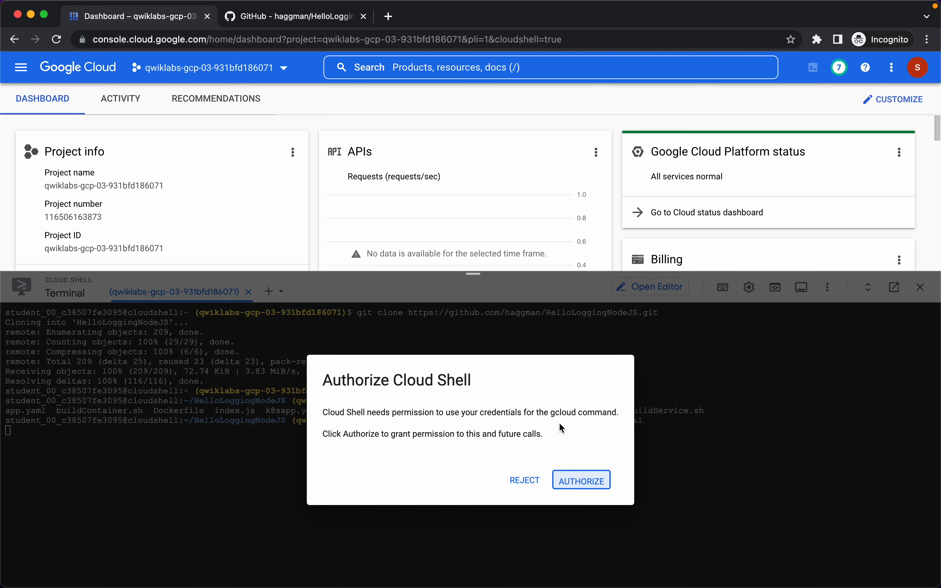
{"action": "left_click", "coordinate": [579, 480]}
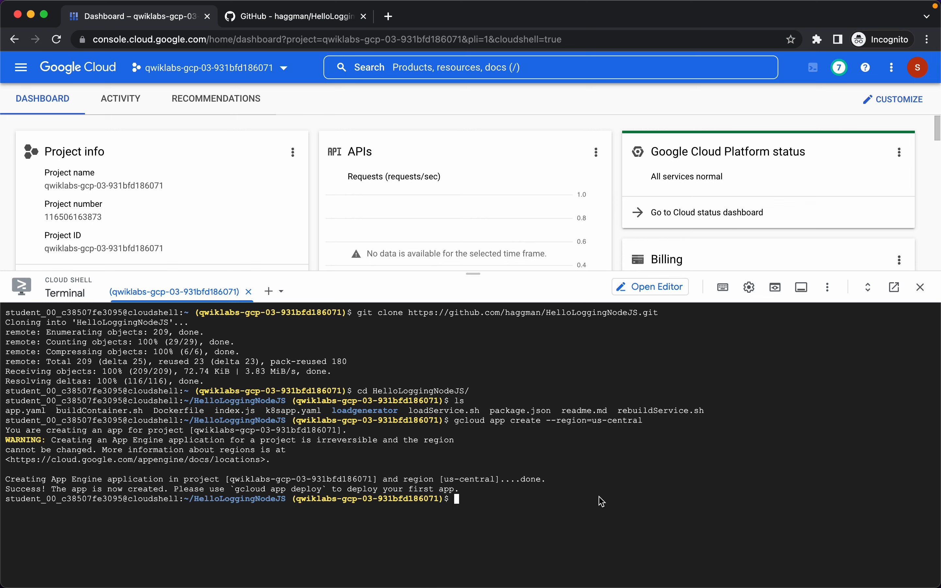
Step: Deploy the app with gcloud app deploy, confirming with y, and copy its appspot URL
{"action": "type", "text": "gcloud app deploy"}
{"action": "key", "text": "Return"}
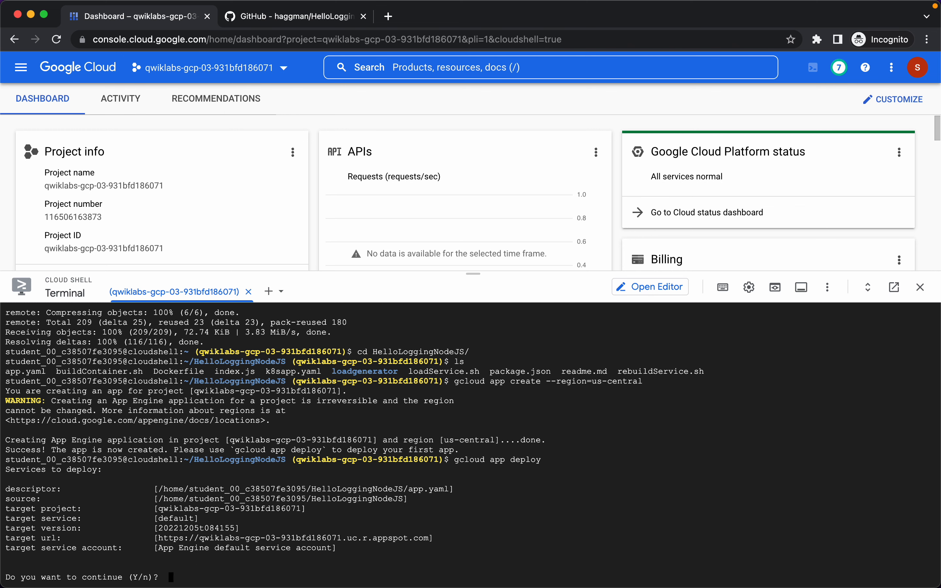
{"action": "type", "text": "y"}
{"action": "key", "text": "Return"}
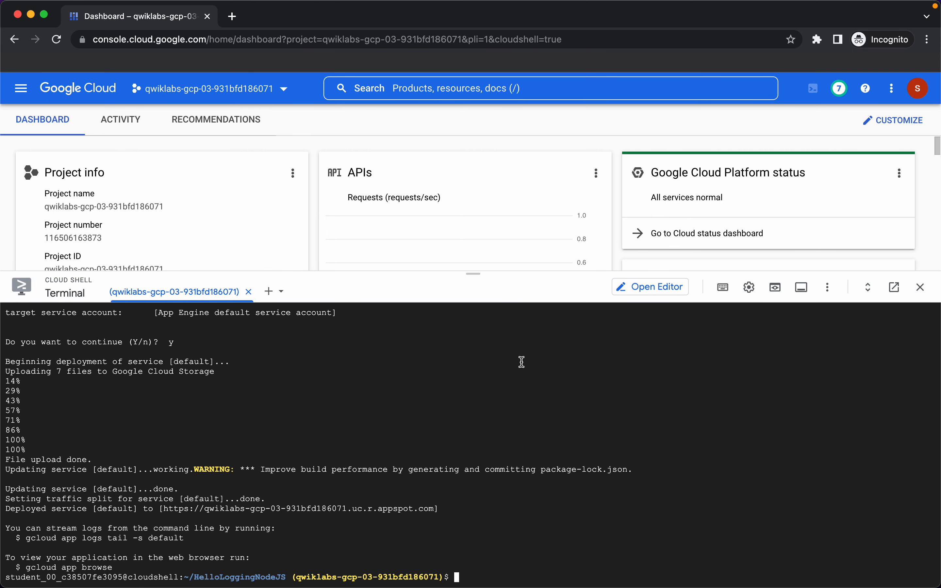
{"action": "double_click", "coordinate": [309, 510]}
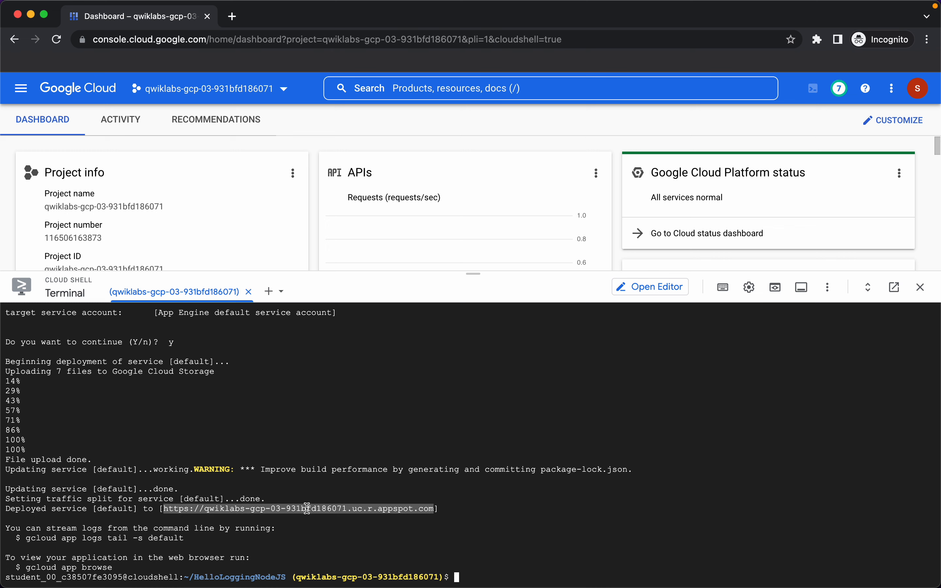
{"action": "left_click", "coordinate": [232, 16]}
Step: Load the appspot URL in a new tab to see Hello World!, then return to PyCharm
{"action": "key", "text": "super+v"}
{"action": "key", "text": "Return"}
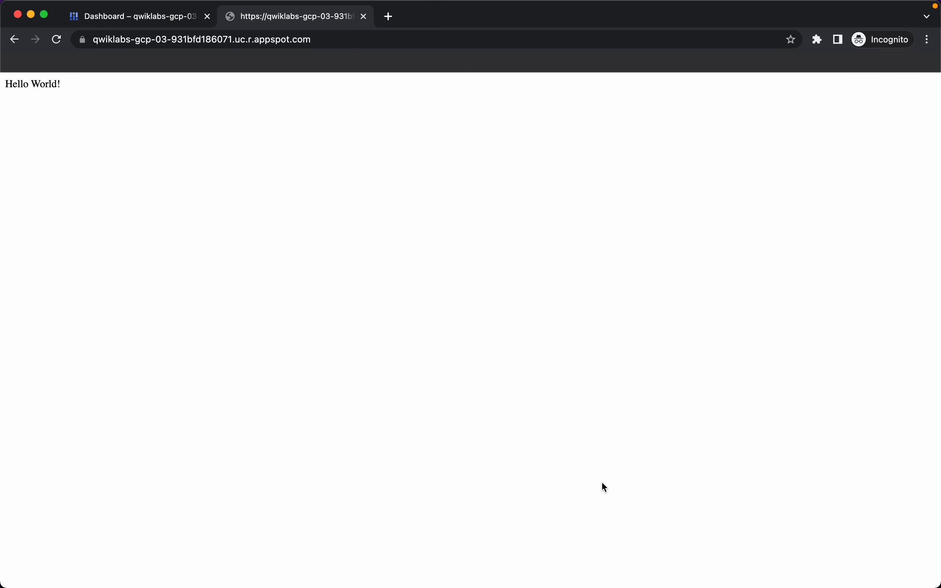
{"action": "key", "text": "super+Tab"}
{"action": "key", "text": "super+Tab"}
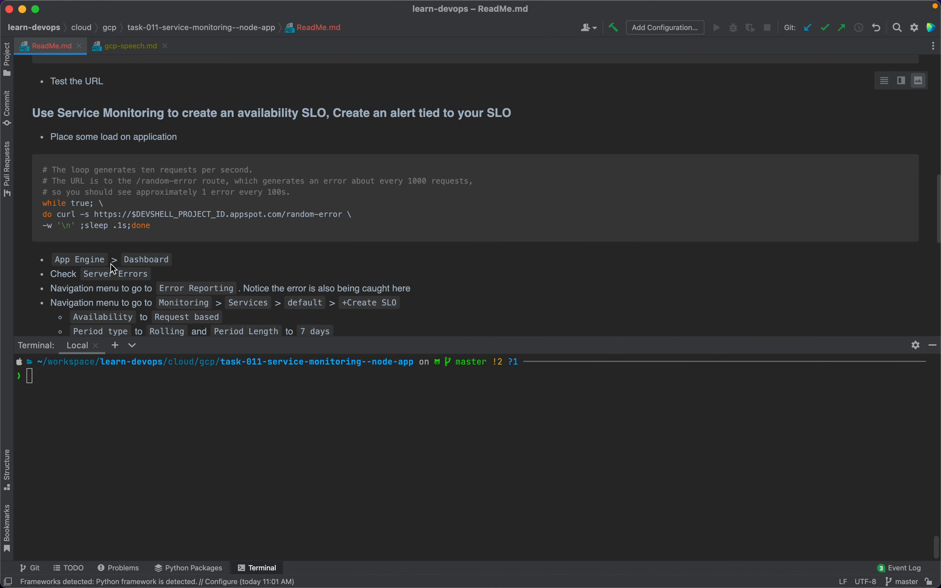
Step: Copy the while/curl/done load loop from the ReadMe and switch back to Chrome
{"action": "left_click_drag", "start_coordinate": [152, 226], "coordinate": [43, 205]}
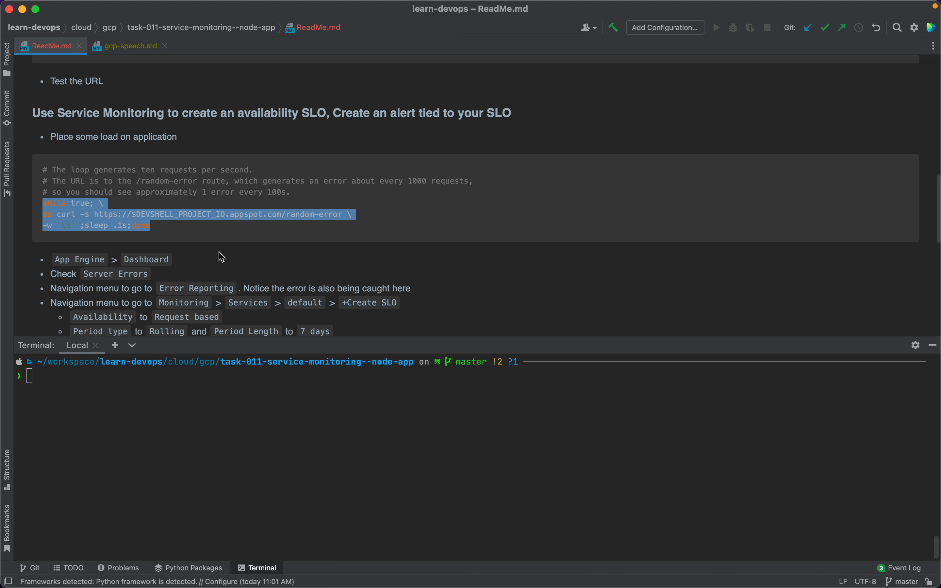
{"action": "key", "text": "super+Tab"}
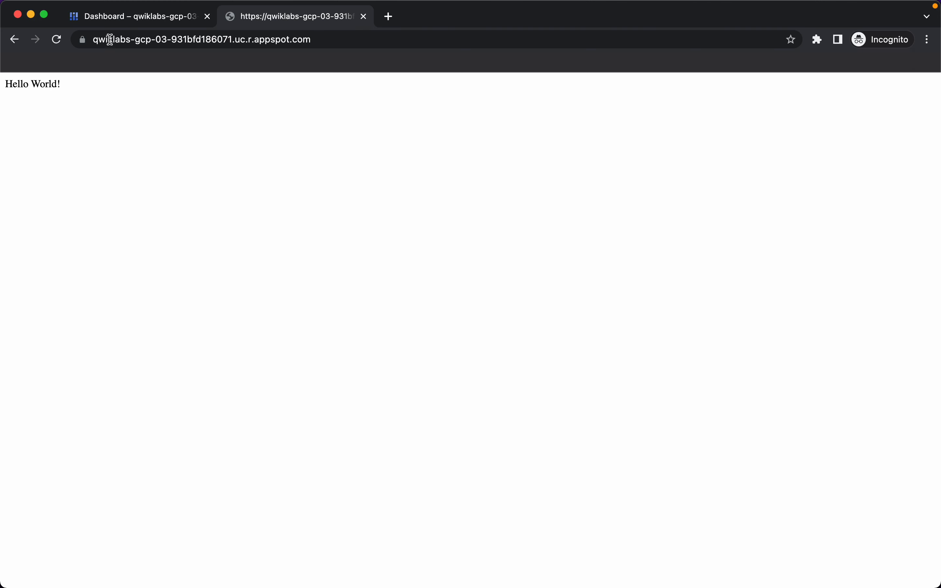
Step: Paste and run the curl load loop in Cloud Shell
{"action": "left_click", "coordinate": [121, 18]}
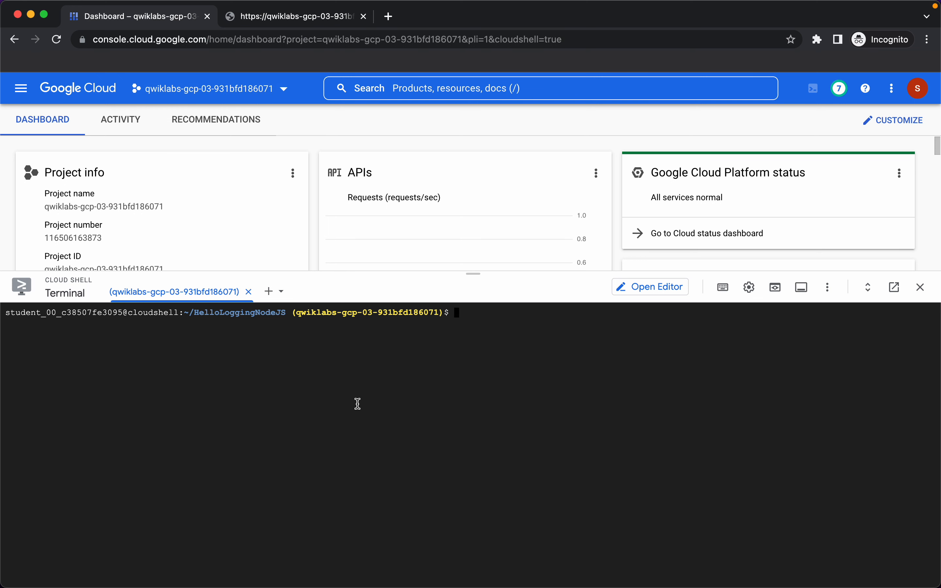
{"action": "key", "text": "super+v"}
{"action": "key", "text": "Return"}
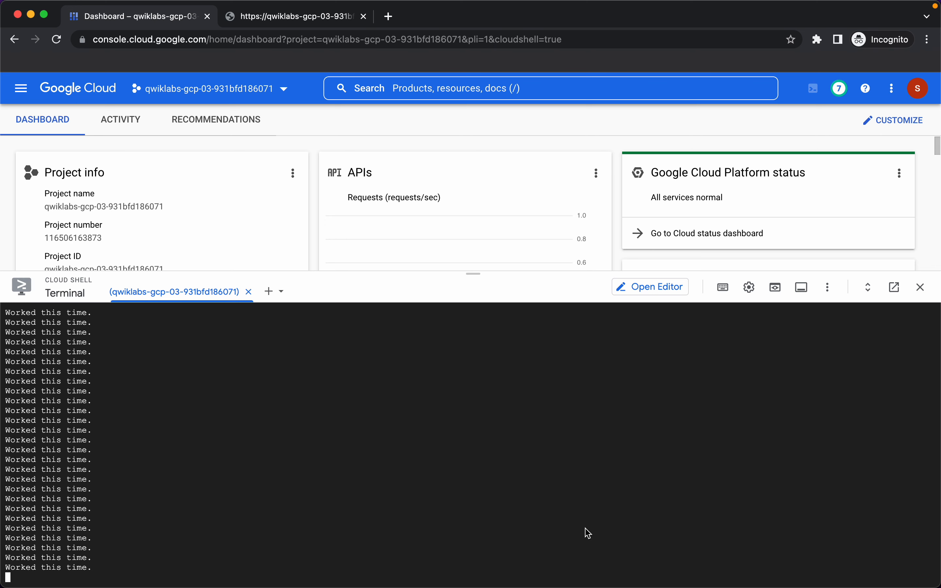
Step: Open App Engine Dashboard and Error Reporting in new tabs and view the Dashboard
{"action": "left_click", "coordinate": [20, 90]}
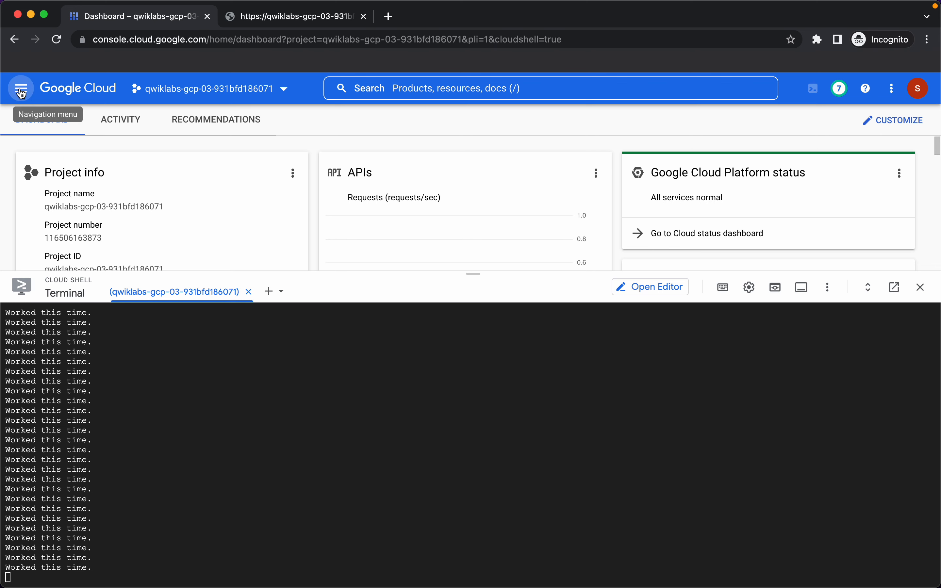
{"action": "scroll", "coordinate": [43, 315], "scroll_direction": "down", "scroll_amount": 6}
{"action": "scroll", "coordinate": [45, 321], "scroll_direction": "down", "scroll_amount": 3}
{"action": "mouse_move", "coordinate": [132, 272]}
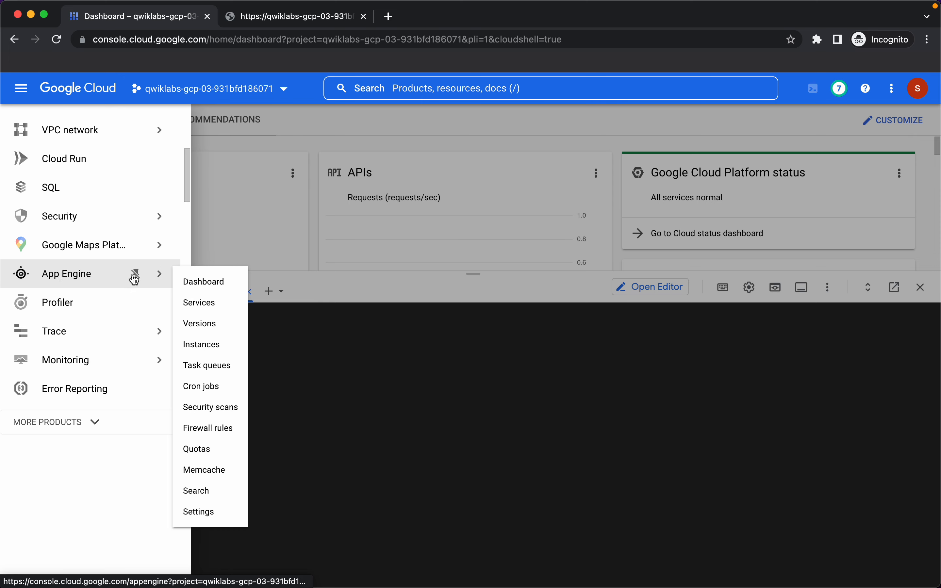
{"action": "right_click", "coordinate": [205, 284]}
{"action": "left_click", "coordinate": [223, 286]}
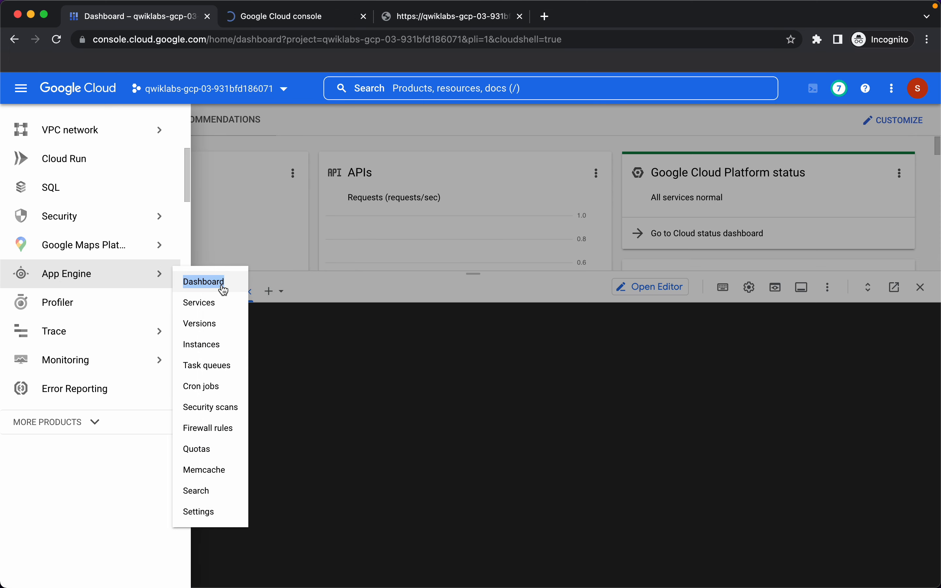
{"action": "right_click", "coordinate": [80, 389]}
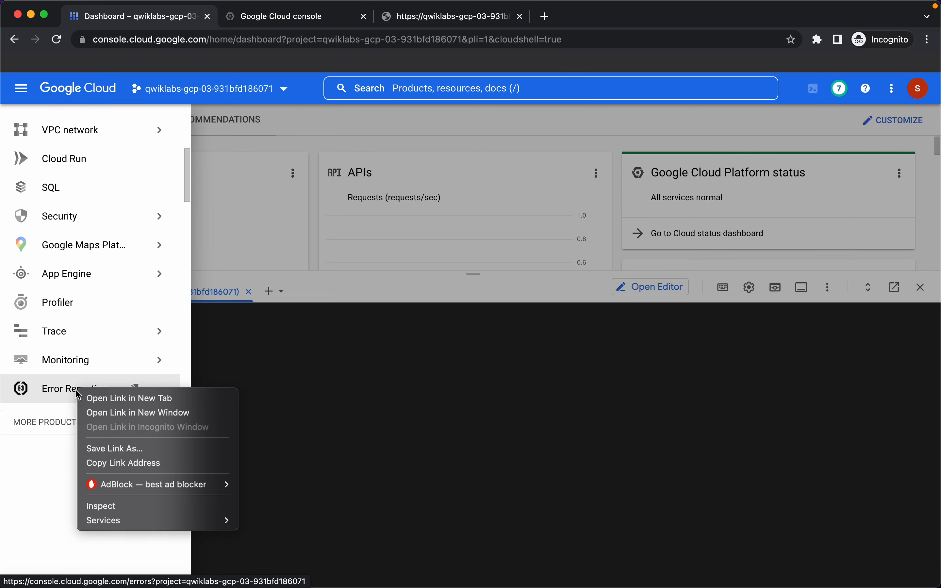
{"action": "left_click", "coordinate": [98, 398]}
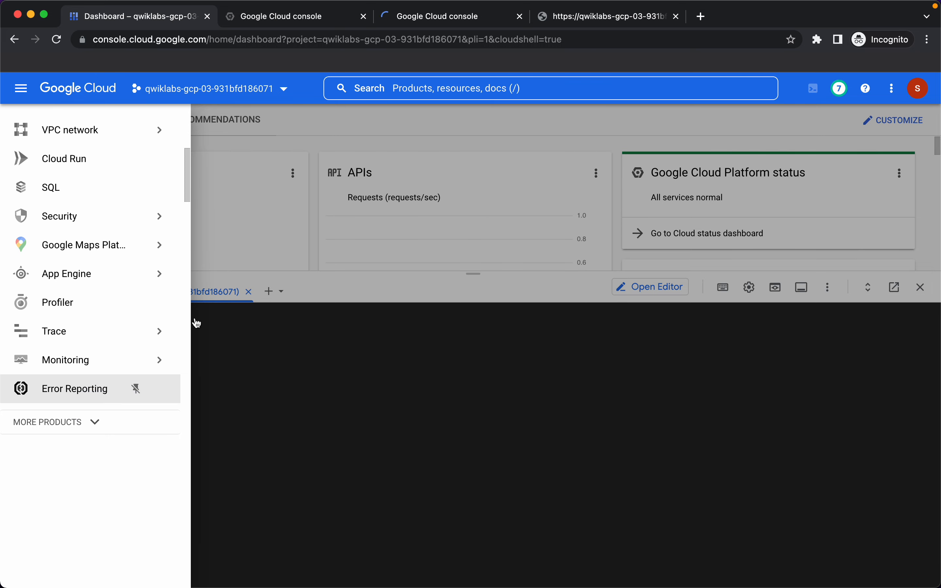
{"action": "mouse_move", "coordinate": [172, 358]}
{"action": "left_click", "coordinate": [277, 20]}
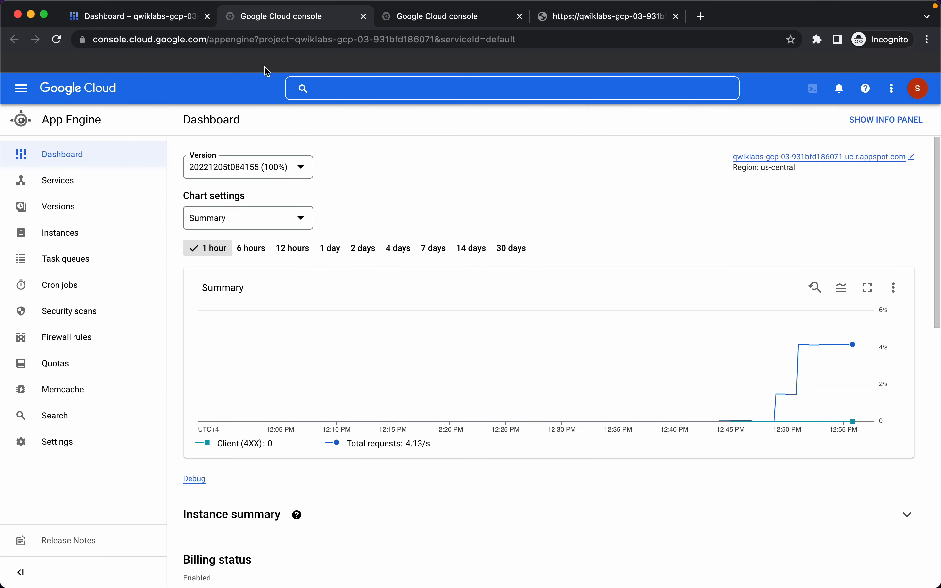
Step: Check server errors and the ReferenceError group, then open Monitoring in a new tab
{"action": "scroll", "coordinate": [478, 333], "scroll_direction": "down", "scroll_amount": 15}
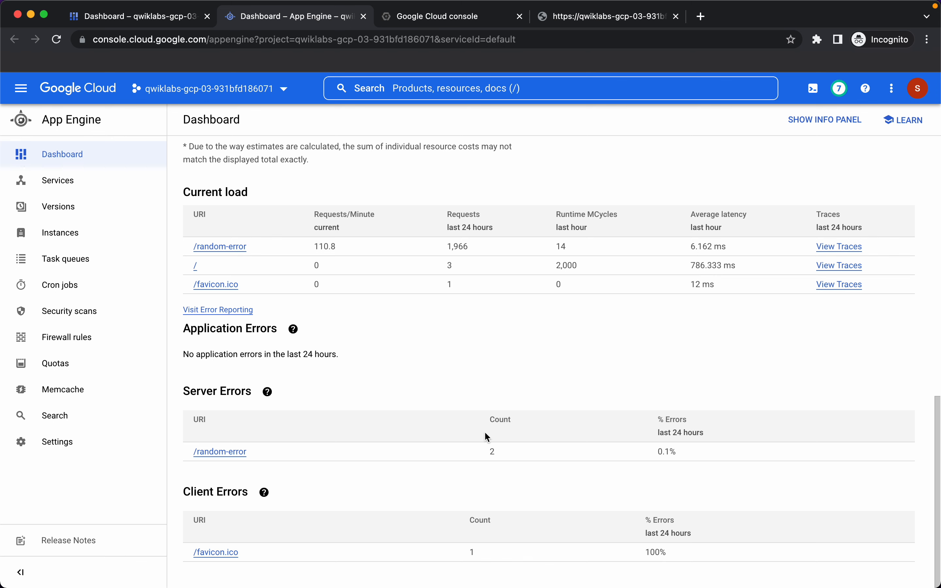
{"action": "left_click", "coordinate": [442, 18]}
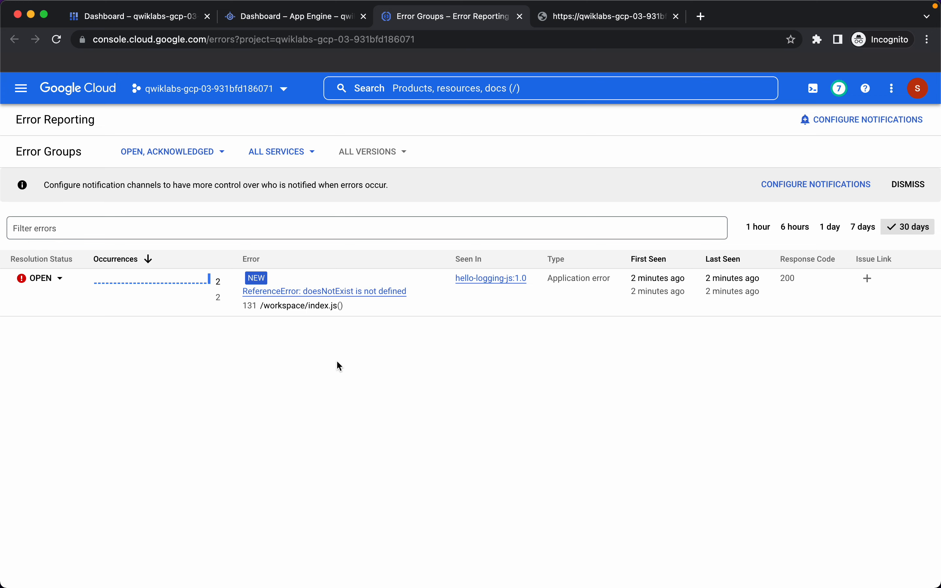
{"action": "left_click", "coordinate": [21, 89]}
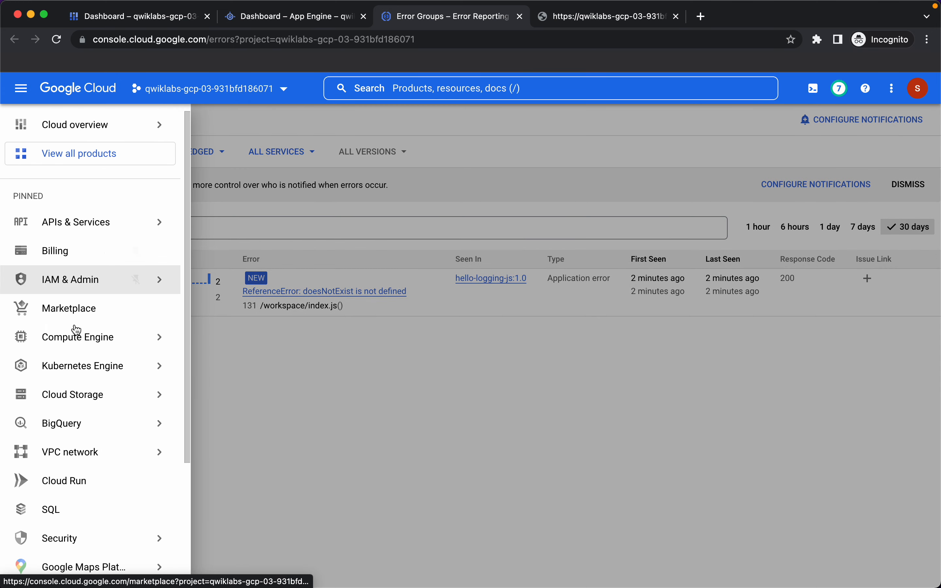
{"action": "scroll", "coordinate": [75, 324], "scroll_direction": "down", "scroll_amount": 4}
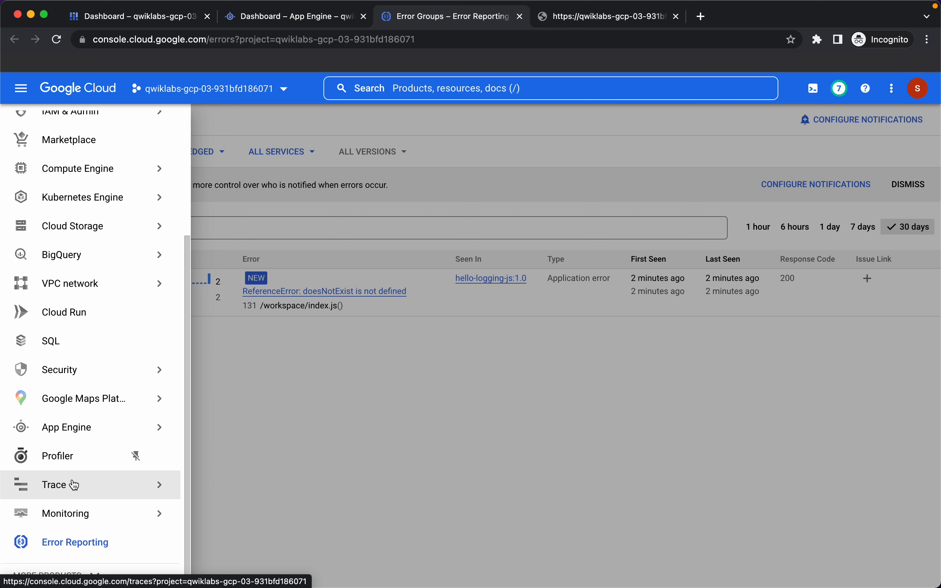
{"action": "right_click", "coordinate": [66, 515]}
{"action": "left_click", "coordinate": [77, 467]}
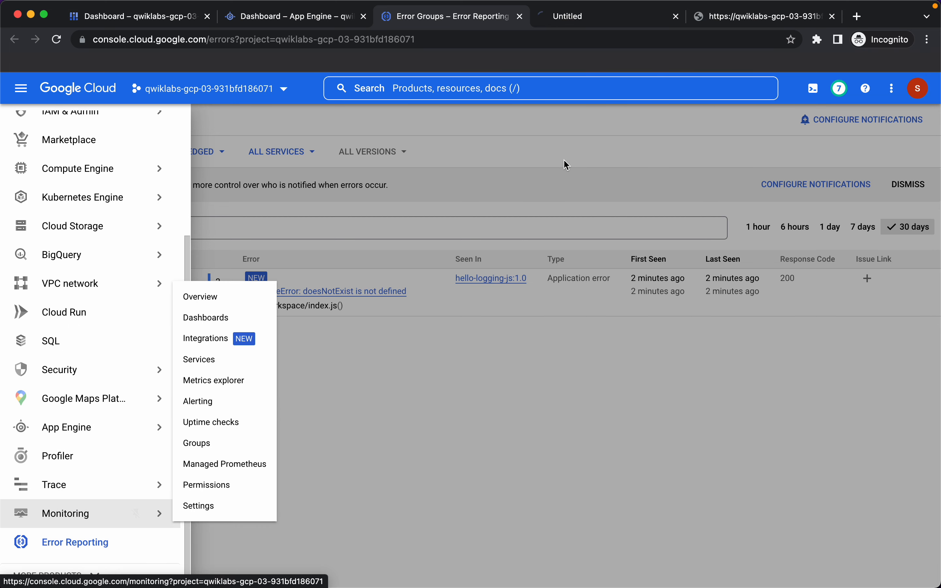
{"action": "left_click", "coordinate": [583, 16]}
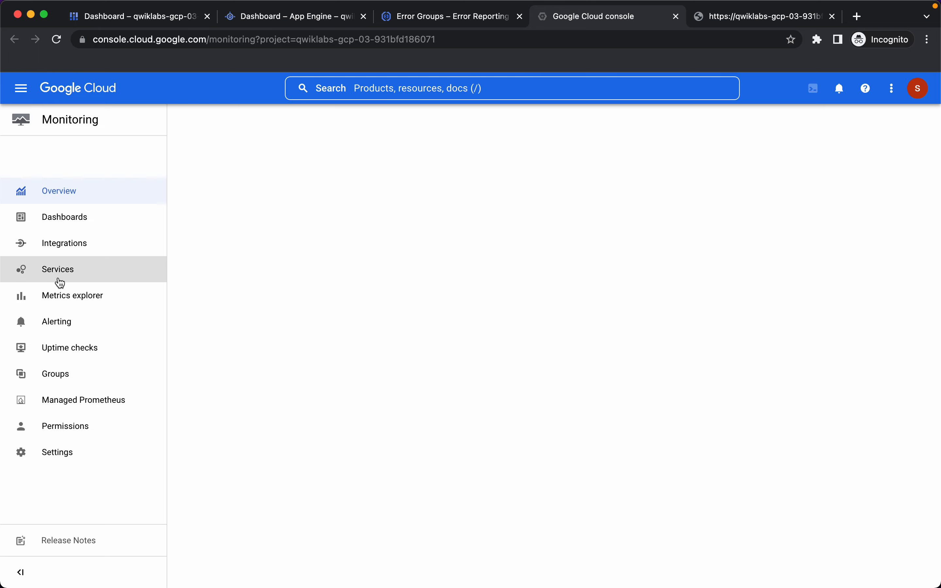
Step: Start a new SLO on the 'default' App Engine service from Monitoring Services
{"action": "left_click", "coordinate": [60, 280]}
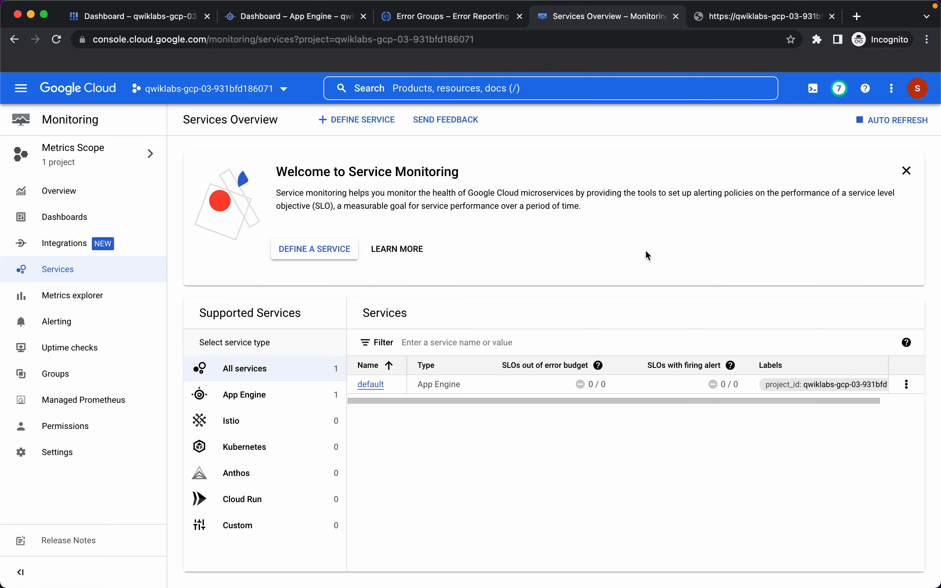
{"action": "left_click", "coordinate": [371, 385]}
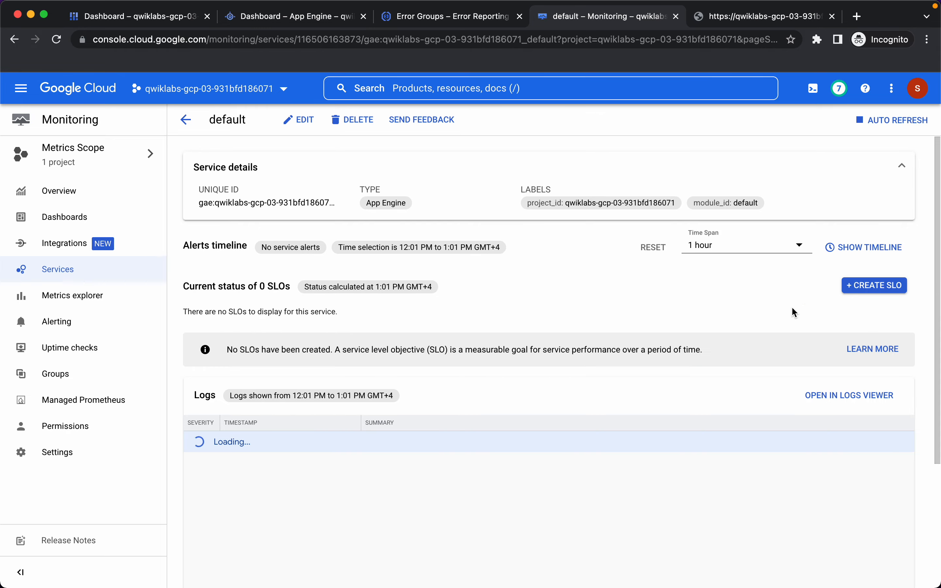
{"action": "left_click", "coordinate": [876, 287]}
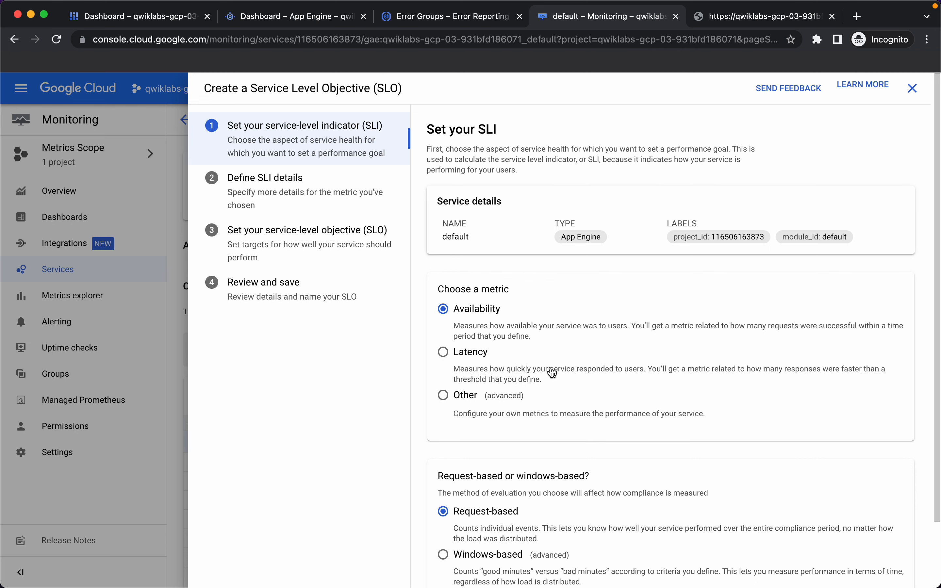
Step: Keep the Availability, Request-based indicator and accept the SLI details
{"action": "scroll", "coordinate": [573, 357], "scroll_direction": "down", "scroll_amount": 2}
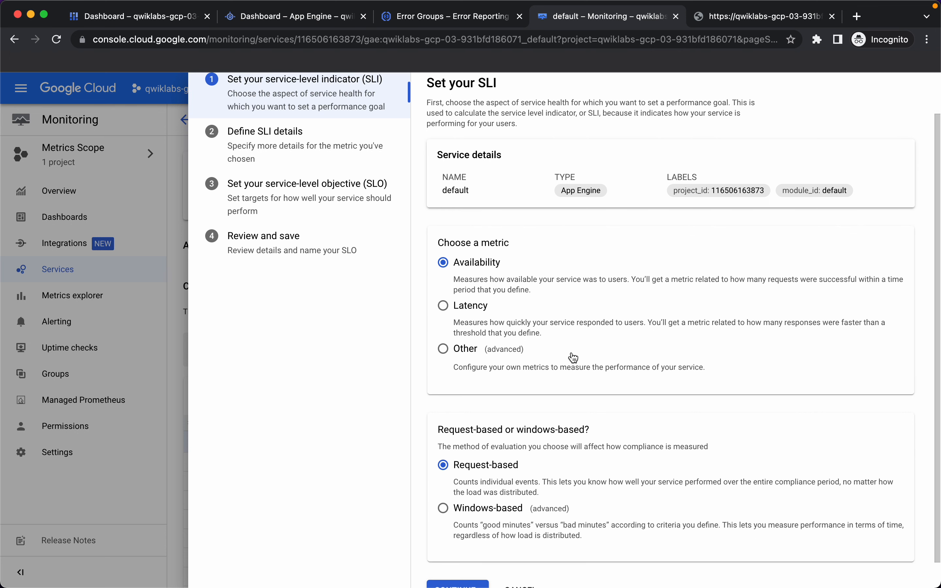
{"action": "scroll", "coordinate": [574, 357], "scroll_direction": "down", "scroll_amount": 1}
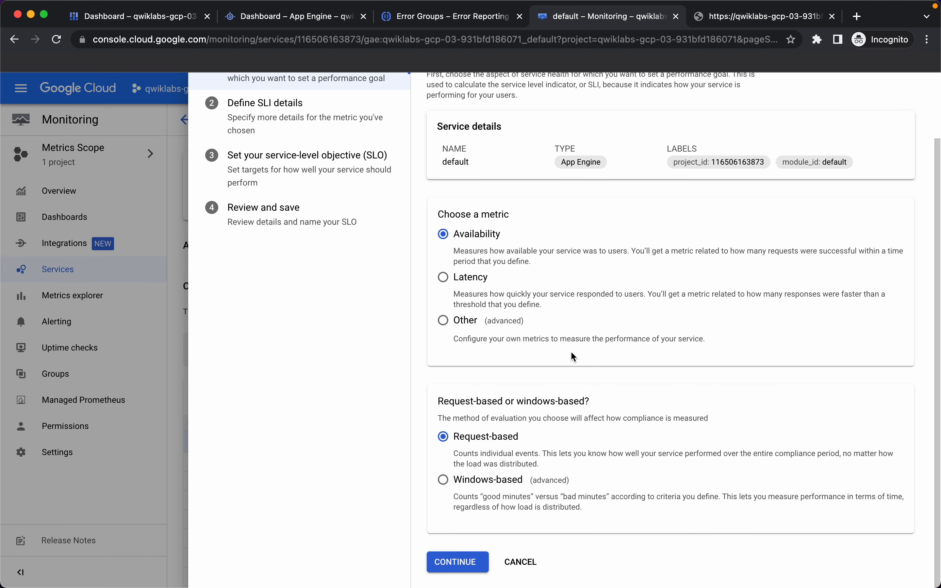
{"action": "left_click", "coordinate": [459, 562]}
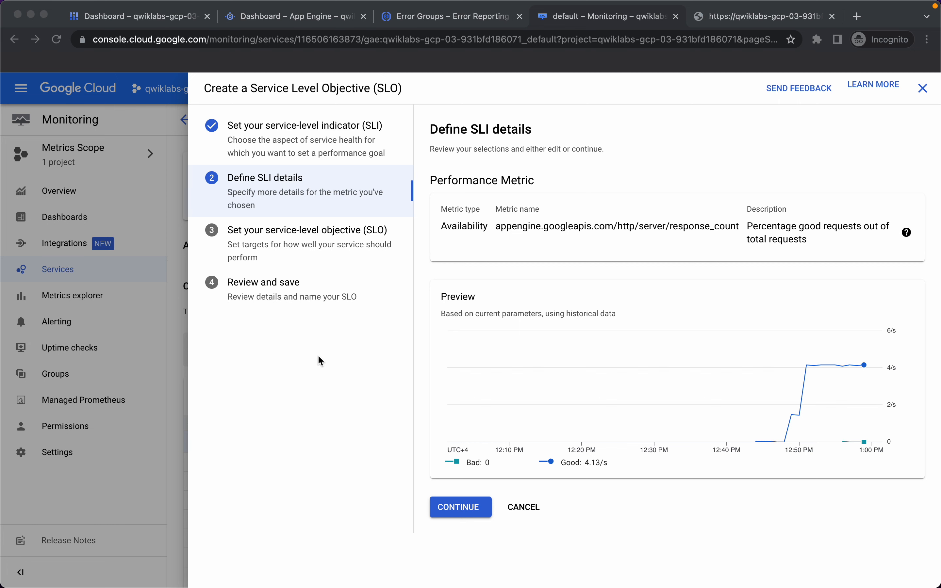
{"action": "left_click", "coordinate": [451, 511]}
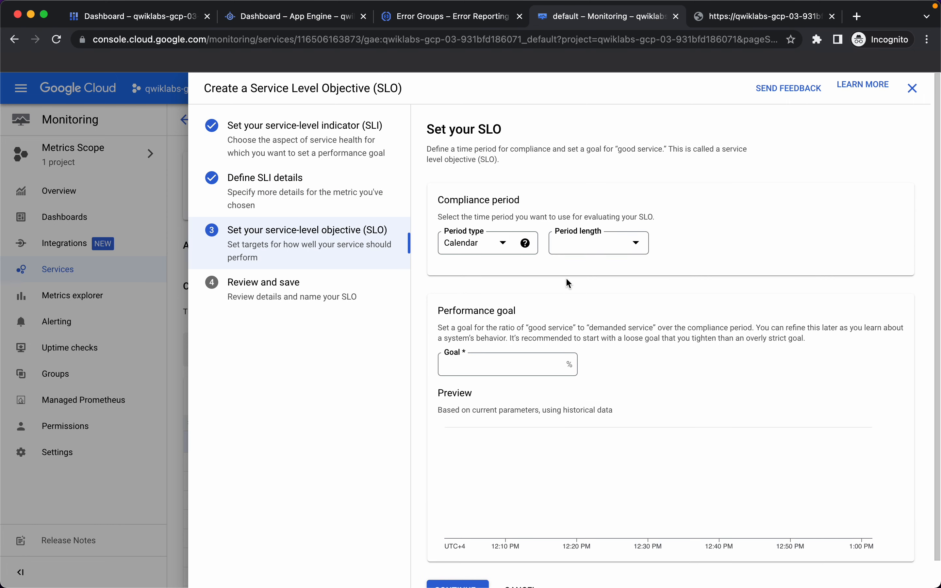
Step: Set a Rolling 7-day period with a 99.5% goal and create the SLO
{"action": "left_click", "coordinate": [505, 248]}
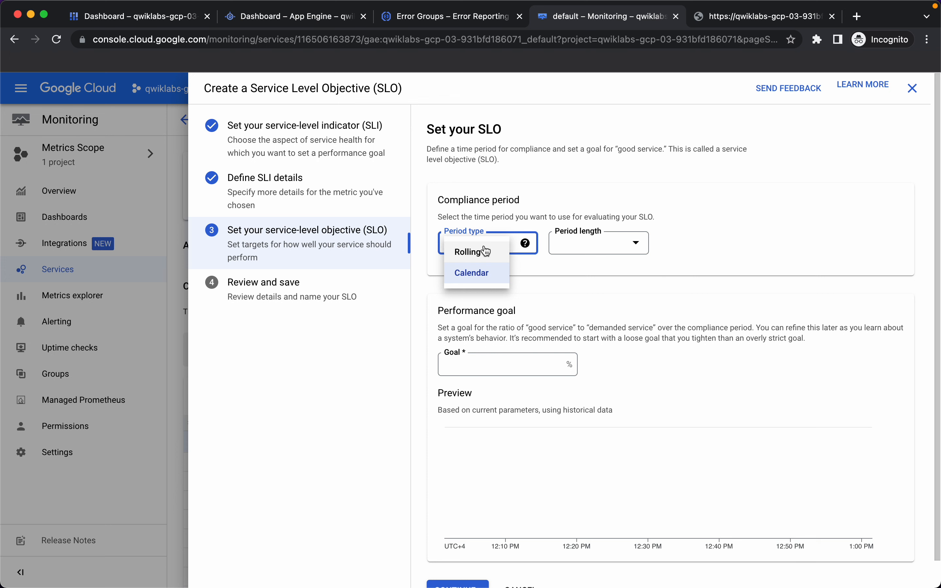
{"action": "left_click", "coordinate": [485, 249]}
{"action": "left_click", "coordinate": [588, 247]}
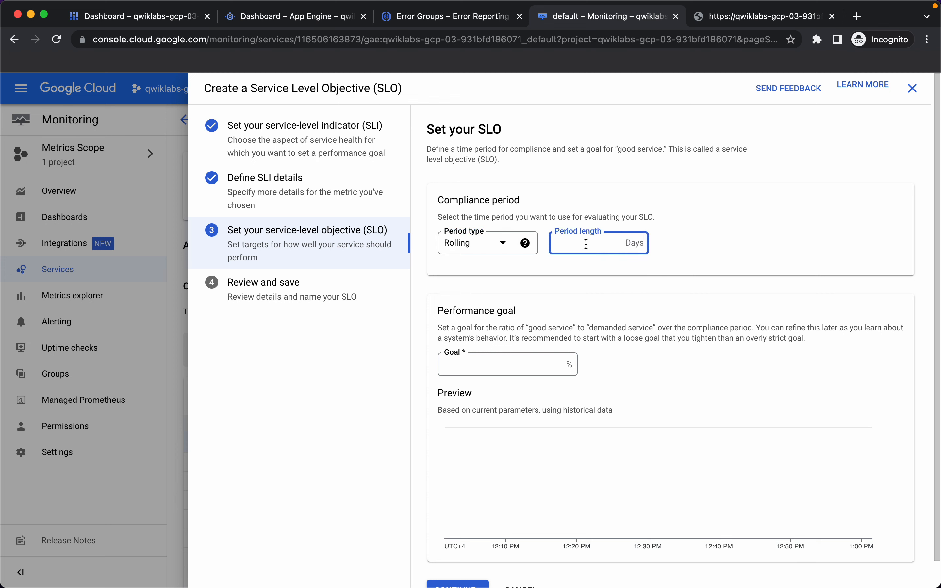
{"action": "type", "text": "7"}
{"action": "left_click", "coordinate": [715, 403]}
{"action": "left_click", "coordinate": [538, 368]}
{"action": "type", "text": "99"}
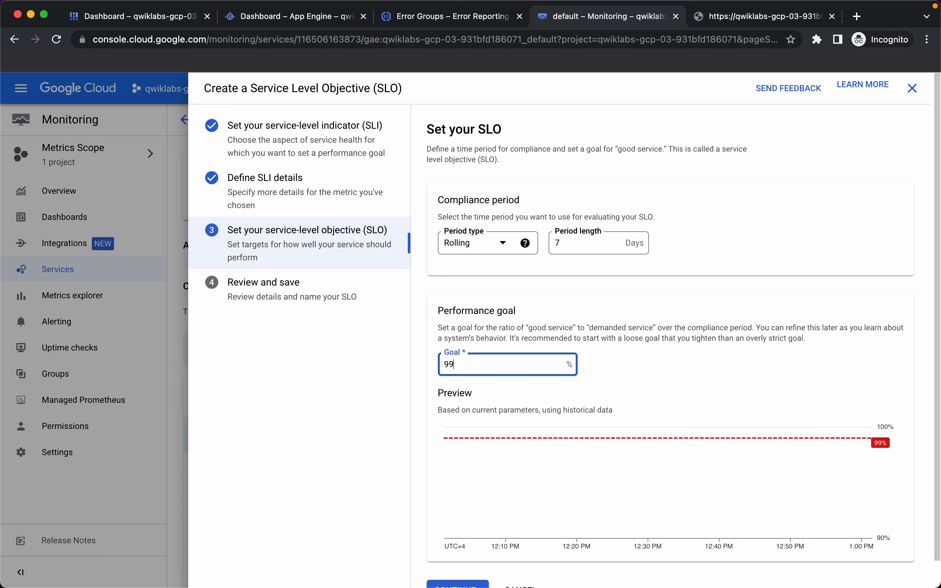
{"action": "type", "text": ".5"}
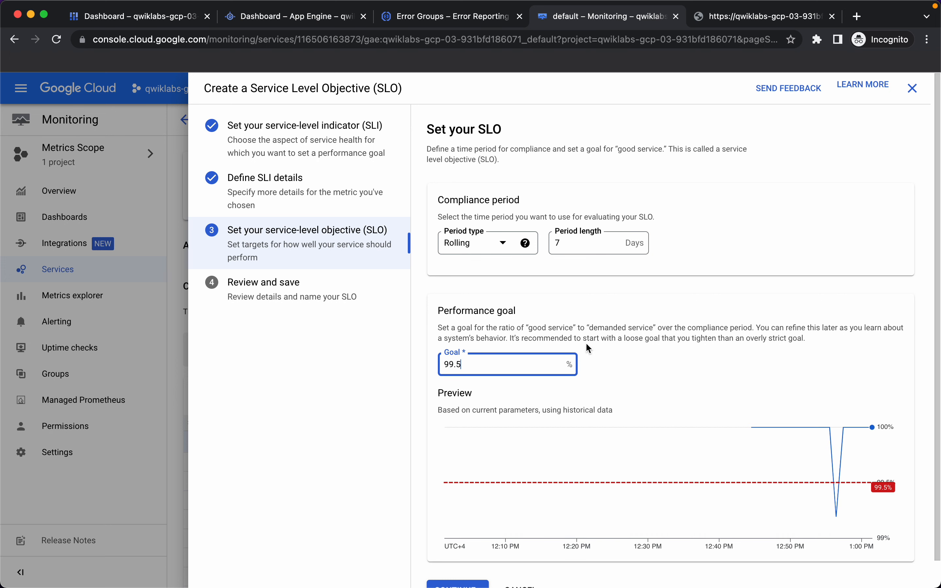
{"action": "scroll", "coordinate": [684, 373], "scroll_direction": "down", "scroll_amount": 2}
{"action": "left_click", "coordinate": [471, 562]}
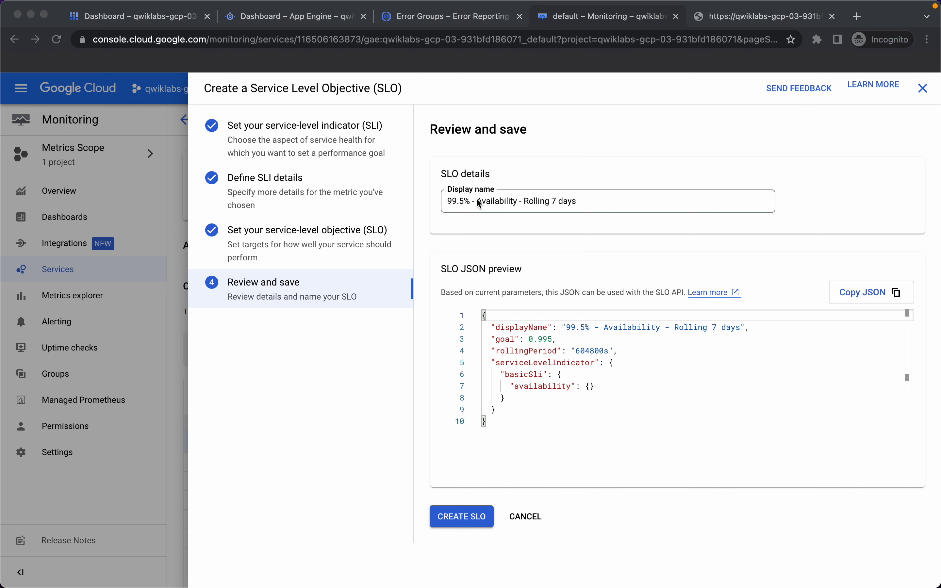
{"action": "left_click", "coordinate": [356, 389]}
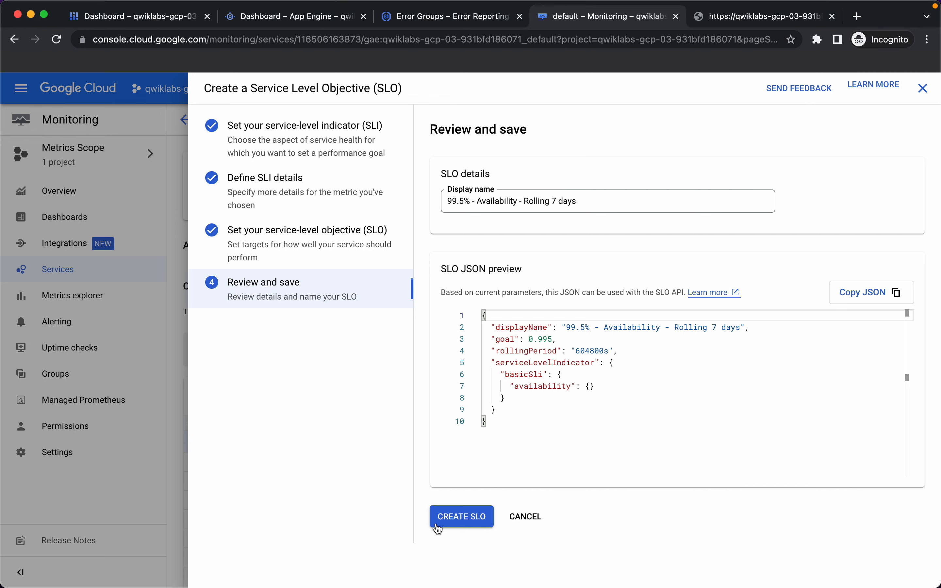
{"action": "left_click", "coordinate": [455, 519]}
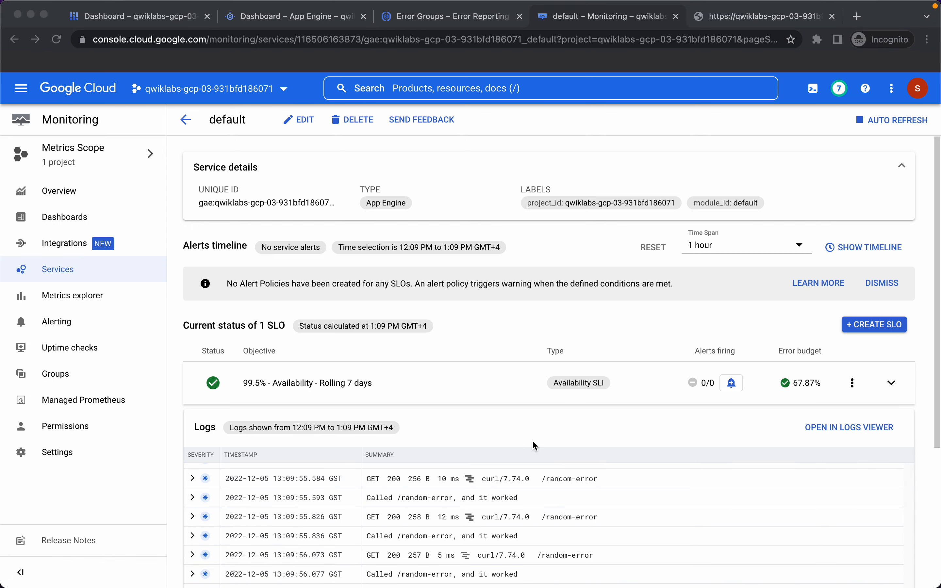
Step: Expand the new SLO, check its error budget and alerts, and begin a burn-rate alert policy
{"action": "left_click", "coordinate": [341, 386]}
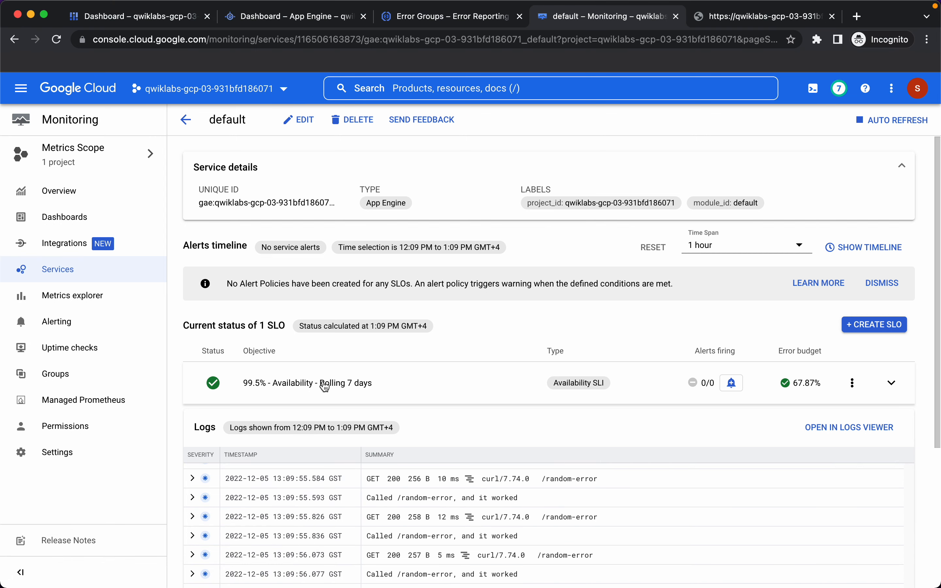
{"action": "left_click", "coordinate": [325, 386]}
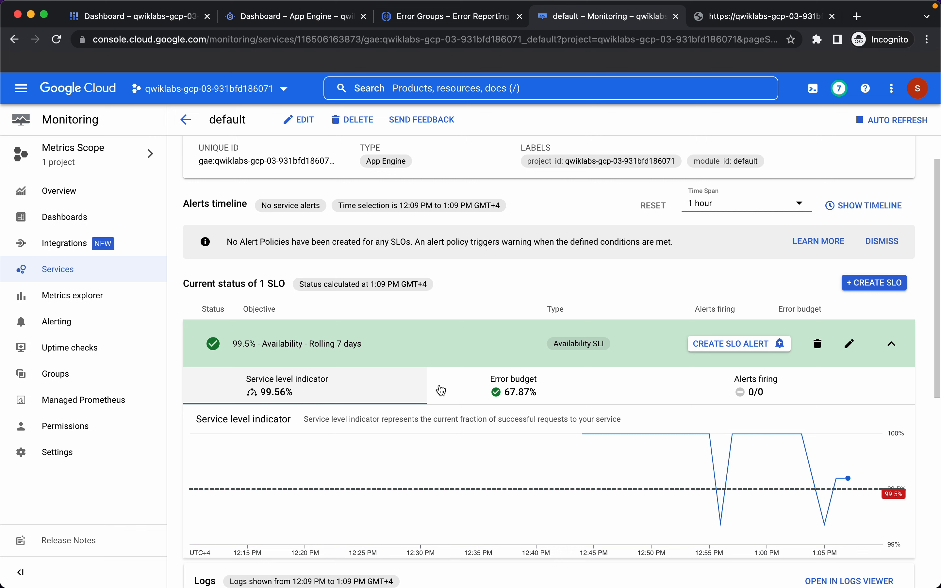
{"action": "left_click", "coordinate": [543, 391]}
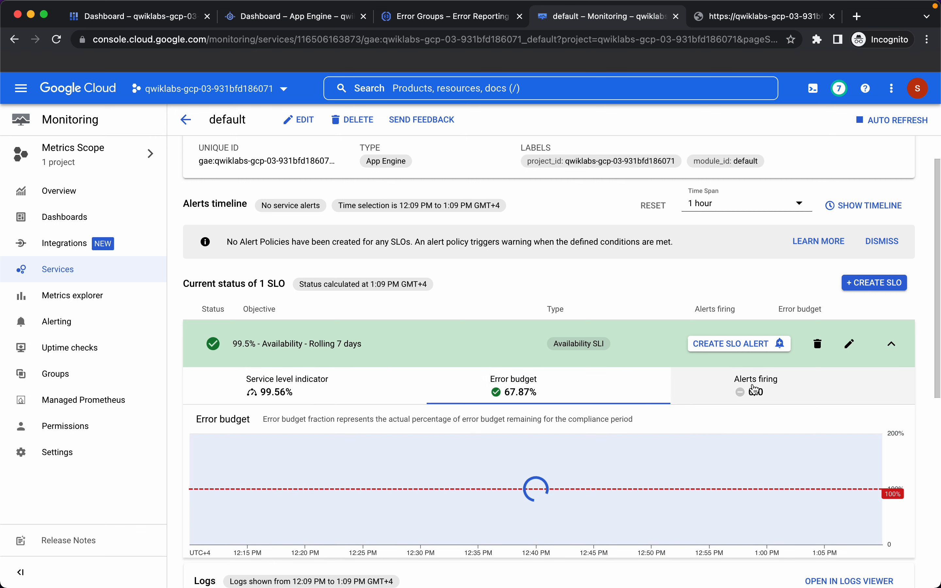
{"action": "left_click", "coordinate": [761, 389]}
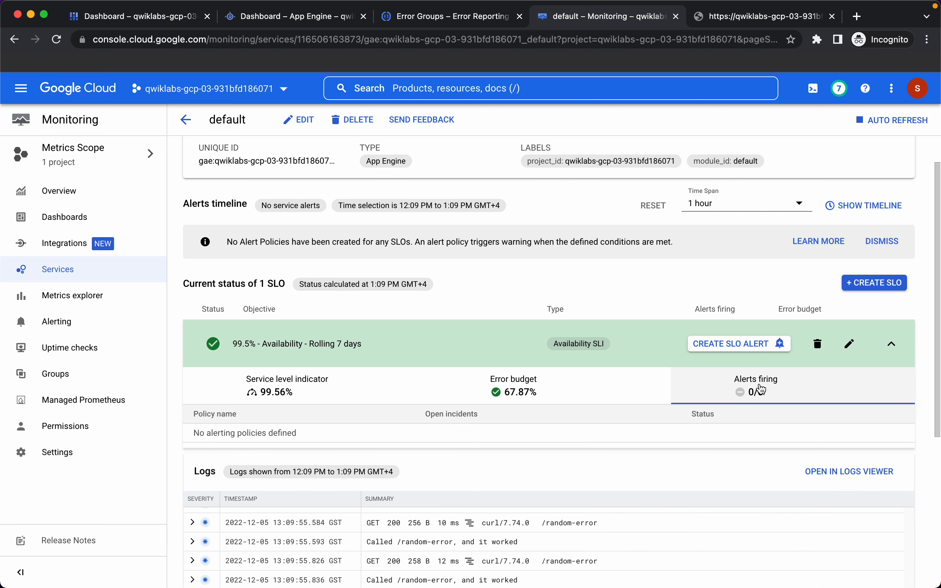
{"action": "scroll", "coordinate": [761, 389], "scroll_direction": "down", "scroll_amount": 1}
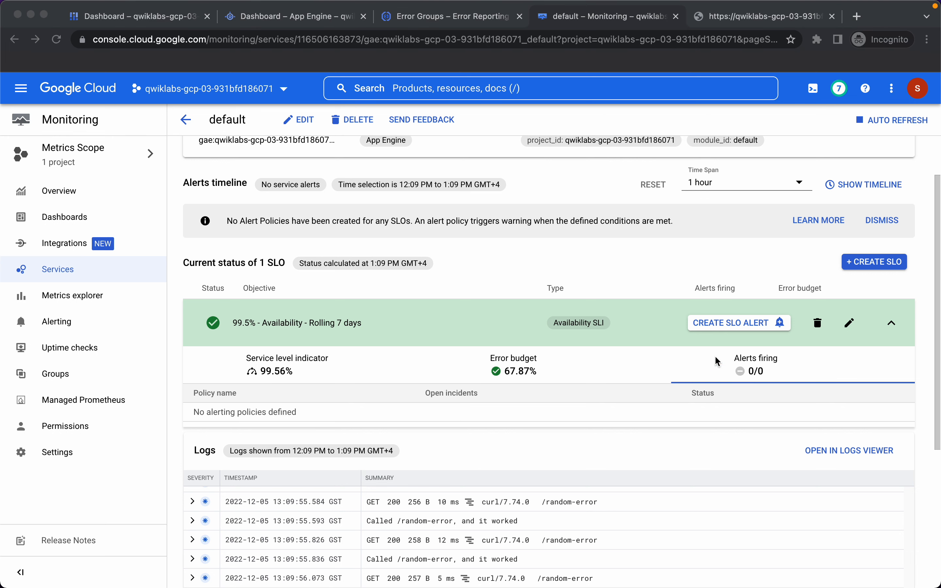
{"action": "left_click", "coordinate": [724, 324]}
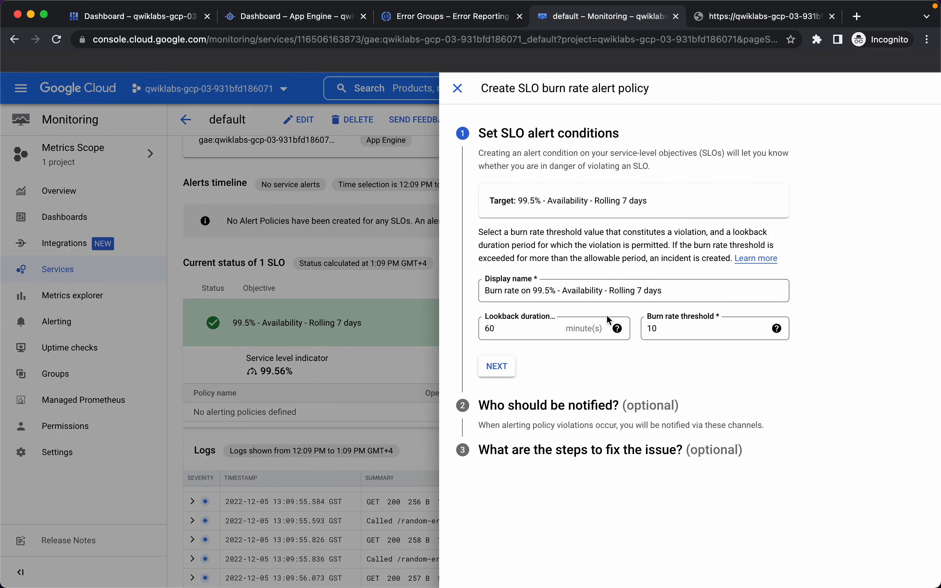
Step: Rename the SLO alert 'Really short window test', with a 10-minute lookback and 1.5 burn-rate threshold
{"action": "triple_click", "coordinate": [523, 291]}
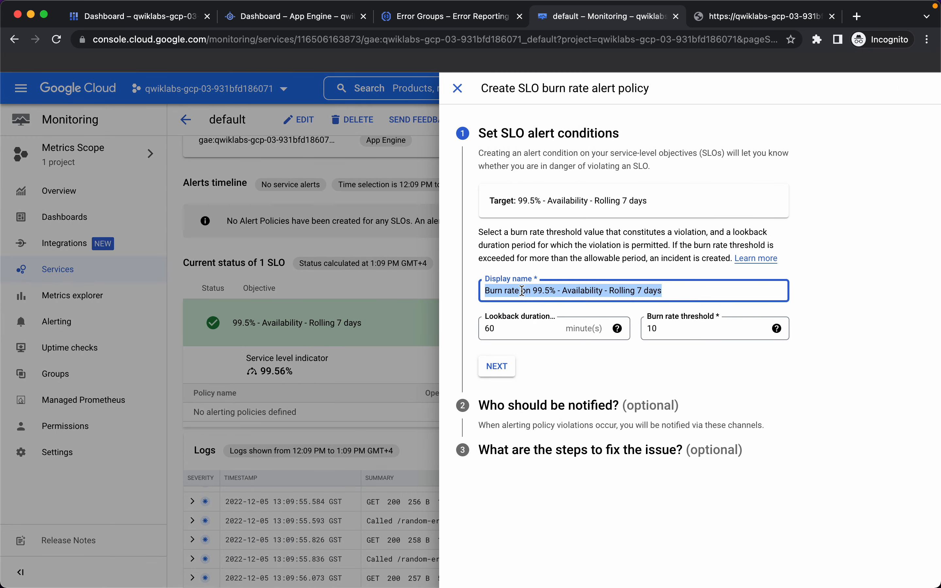
{"action": "type", "text": "Really short window test"}
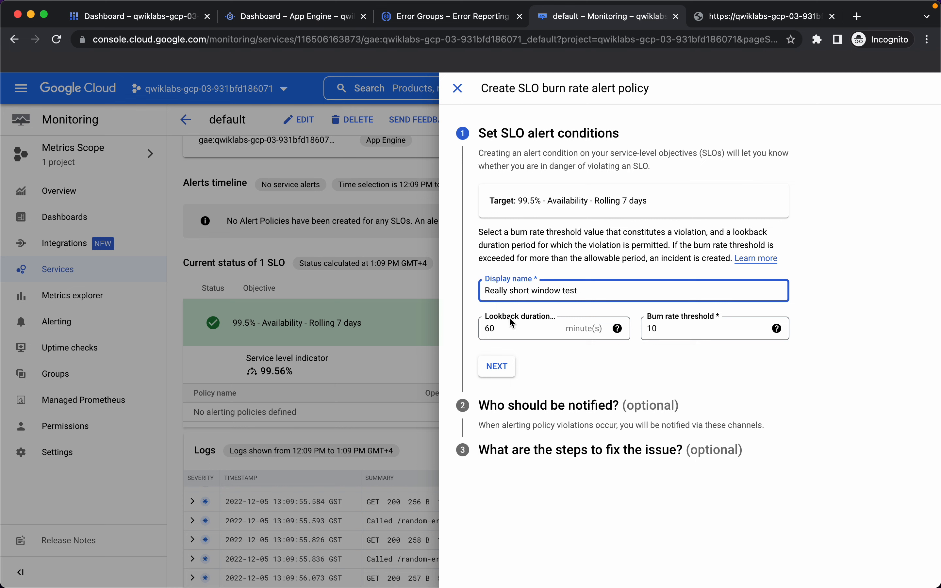
{"action": "left_click", "coordinate": [493, 328]}
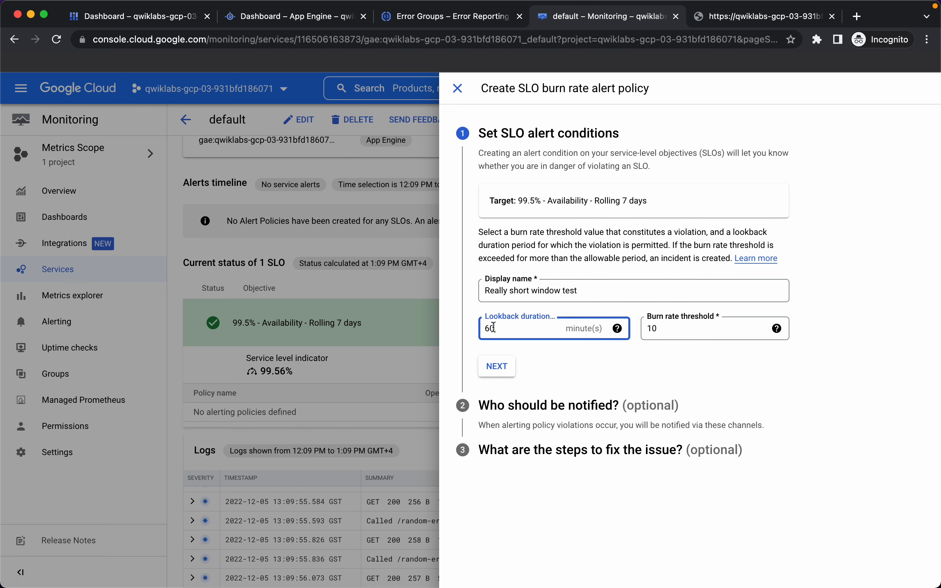
{"action": "key", "text": "BackSpace"}
{"action": "key", "text": "BackSpace"}
{"action": "type", "text": "10"}
{"action": "left_click", "coordinate": [656, 329]}
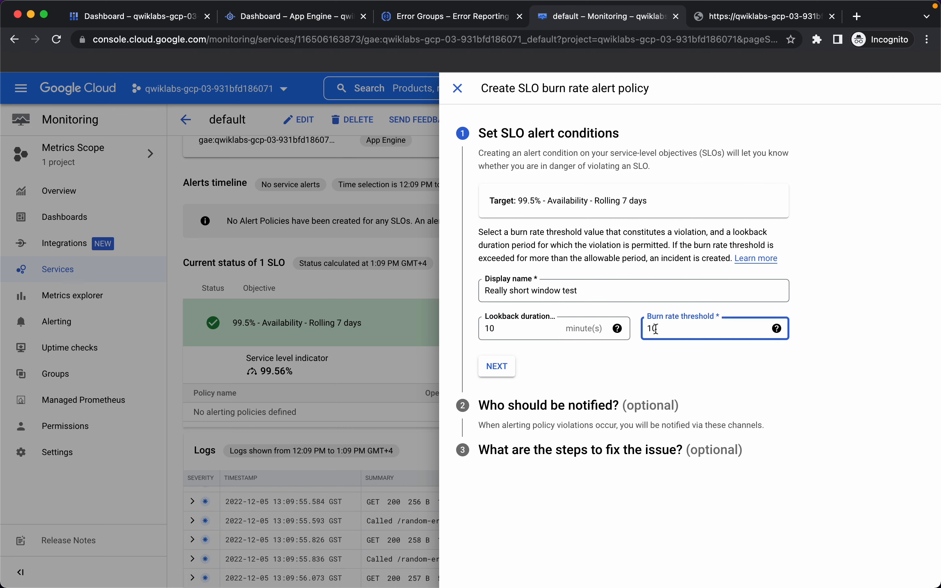
{"action": "key", "text": "BackSpace"}
{"action": "type", "text": ".5"}
{"action": "left_click", "coordinate": [497, 367]}
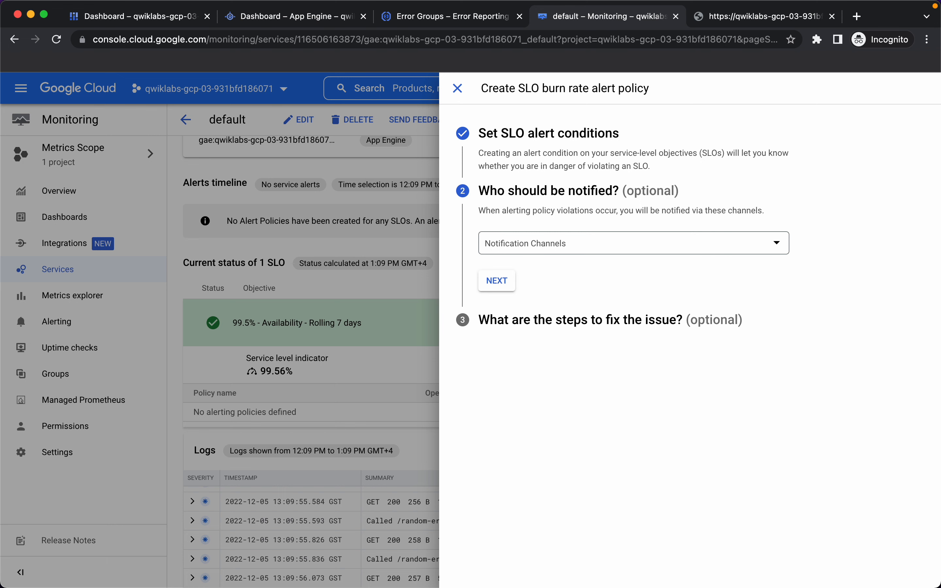
Step: Start a new email channel from notification channel management, then bring up the Temp Mail inbox
{"action": "left_click", "coordinate": [722, 242]}
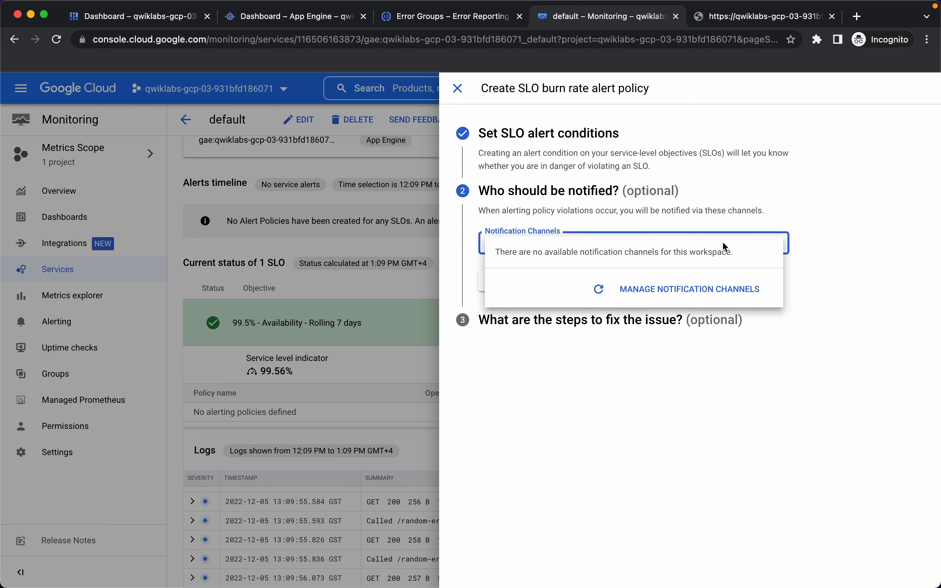
{"action": "left_click", "coordinate": [699, 294]}
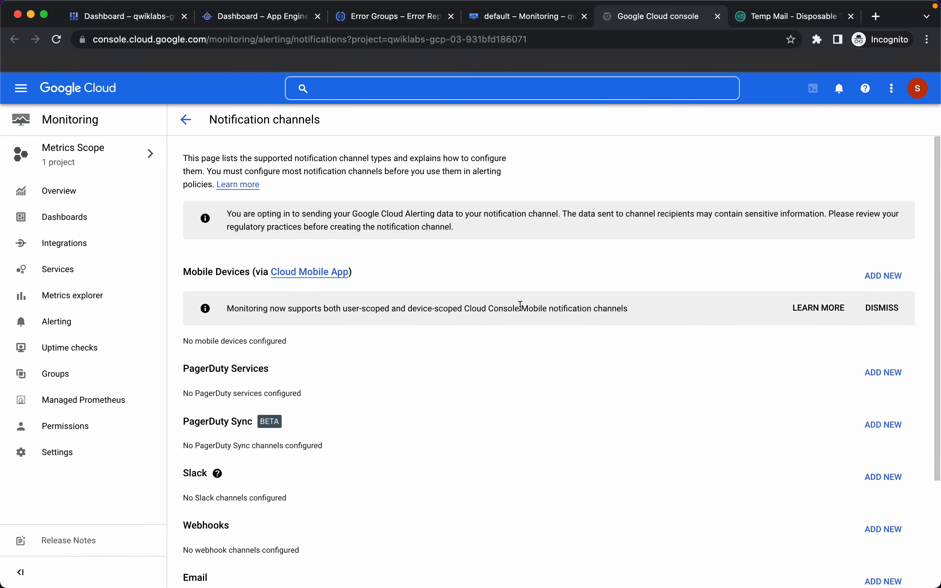
{"action": "scroll", "coordinate": [522, 307], "scroll_direction": "down", "scroll_amount": 4}
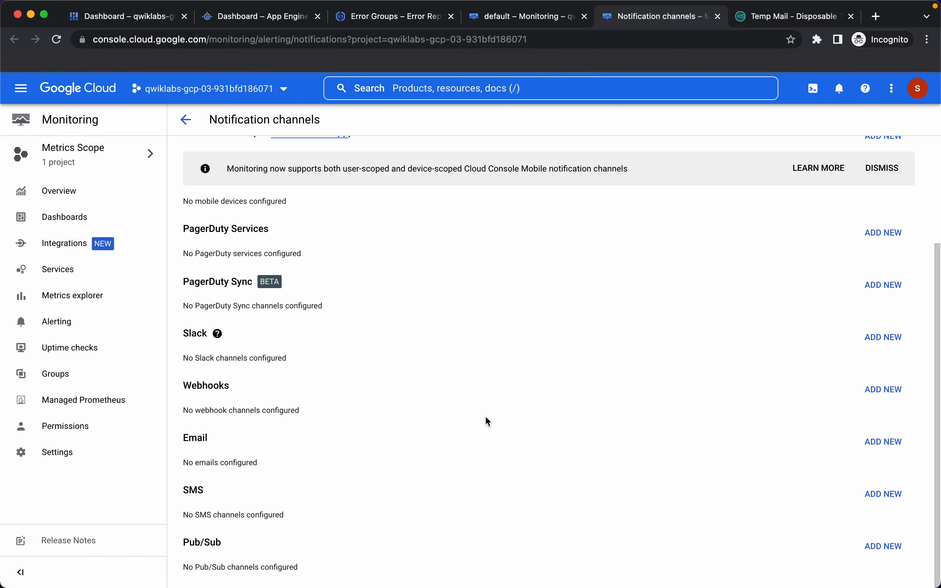
{"action": "left_click", "coordinate": [883, 441]}
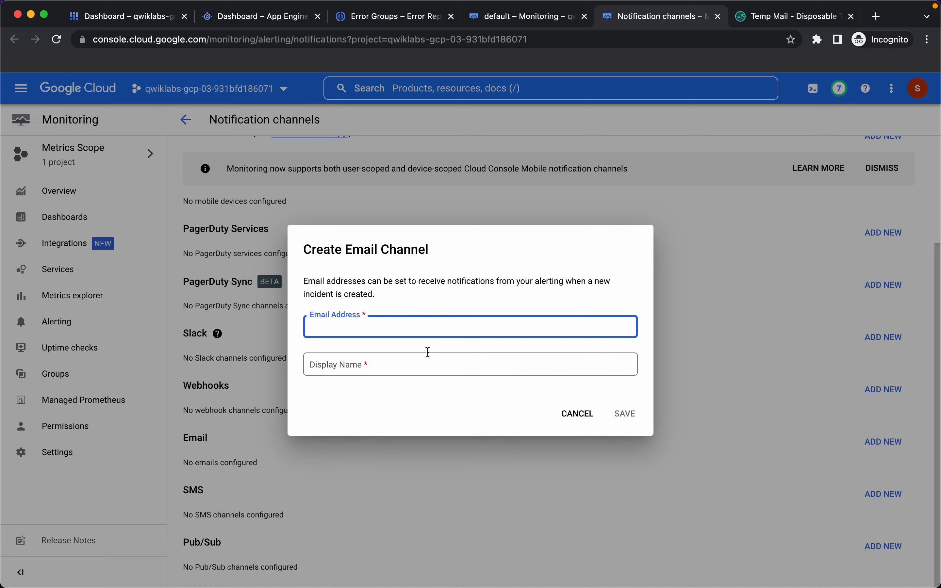
{"action": "left_click", "coordinate": [786, 17]}
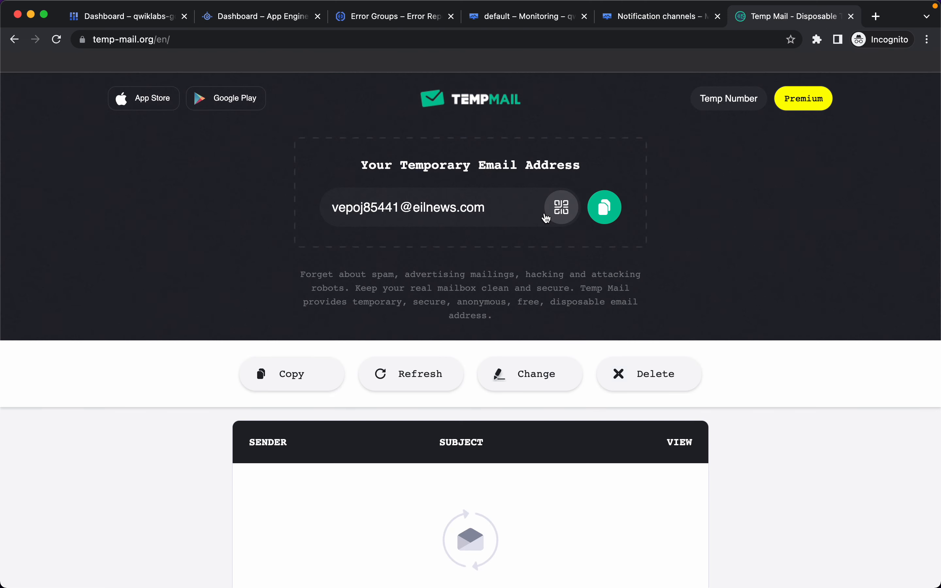
Step: Save the copied Temp Mail address as email channel 'test-channel' and return to Alerting
{"action": "left_click", "coordinate": [606, 213]}
{"action": "left_click", "coordinate": [647, 17]}
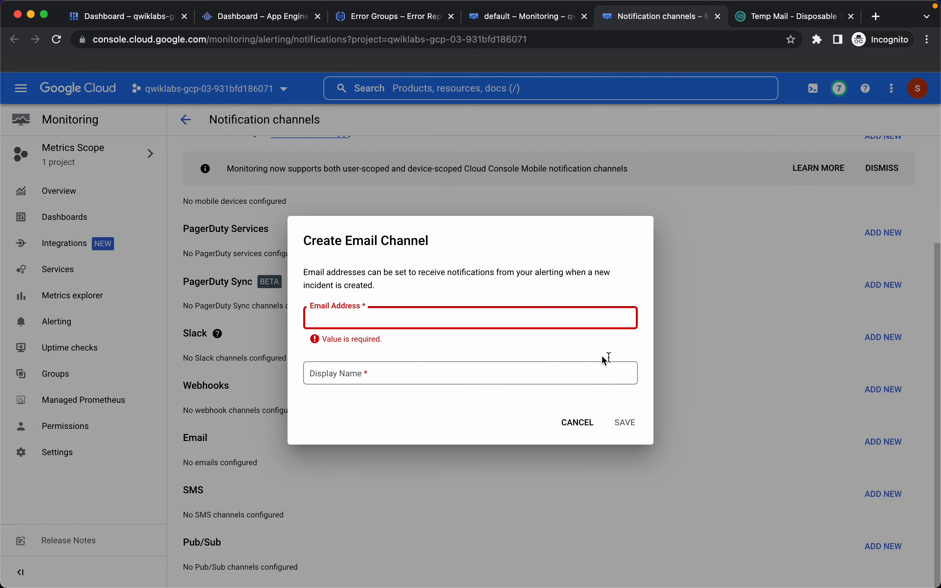
{"action": "key", "text": "super+v"}
{"action": "key", "text": "Tab"}
{"action": "type", "text": "test"}
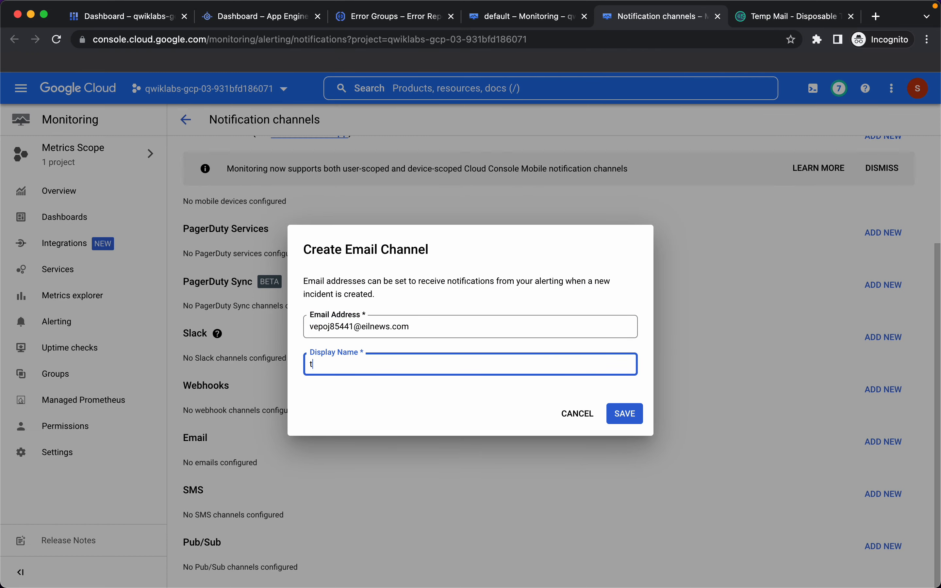
{"action": "type", "text": "-channel"}
{"action": "left_click", "coordinate": [627, 419]}
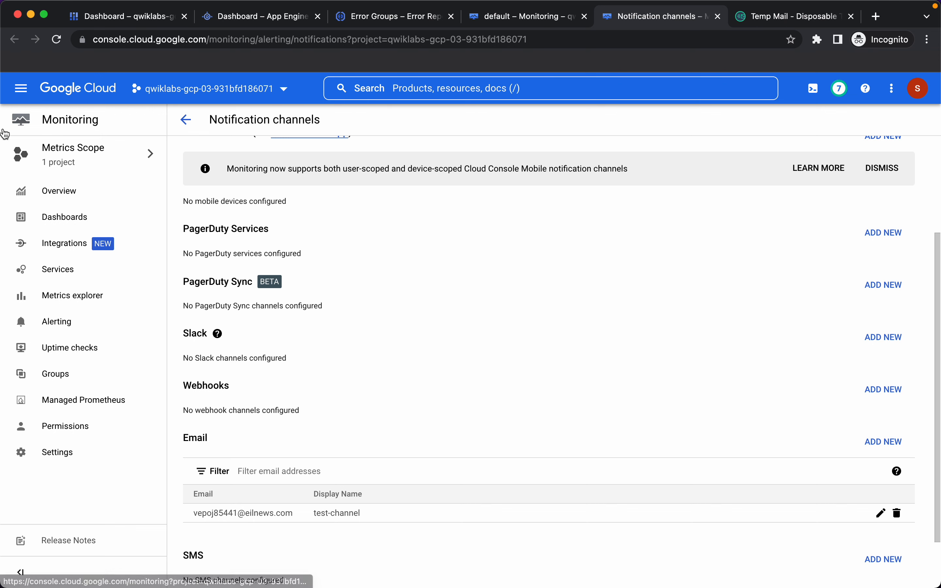
{"action": "left_click", "coordinate": [186, 119]}
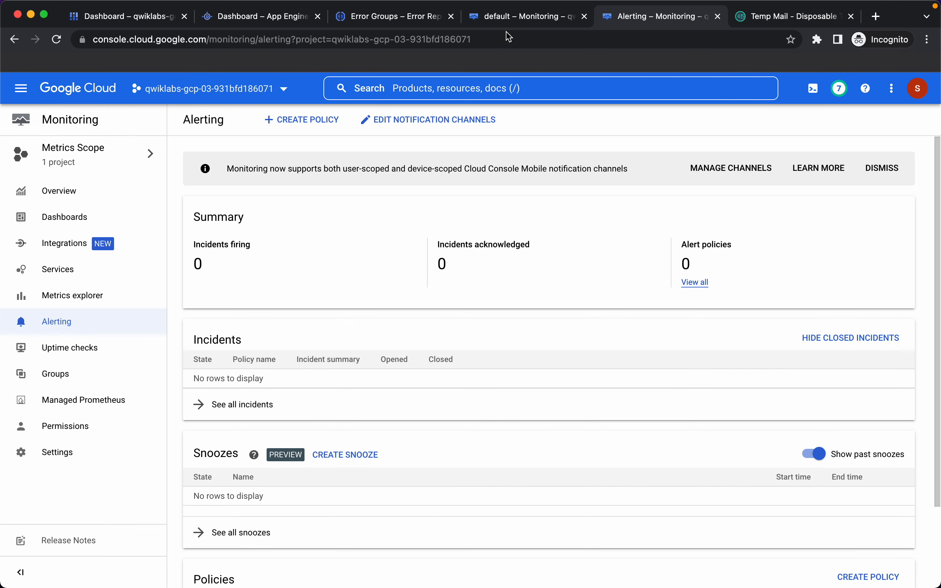
Step: Select test-channel as the notification channel and save the 'Really short window test' policy
{"action": "left_click", "coordinate": [513, 21]}
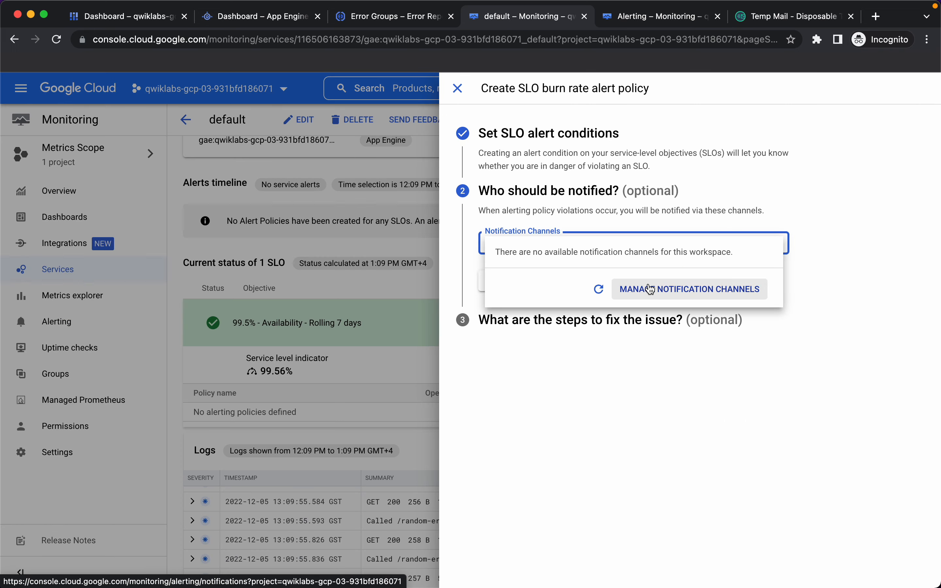
{"action": "left_click", "coordinate": [600, 291]}
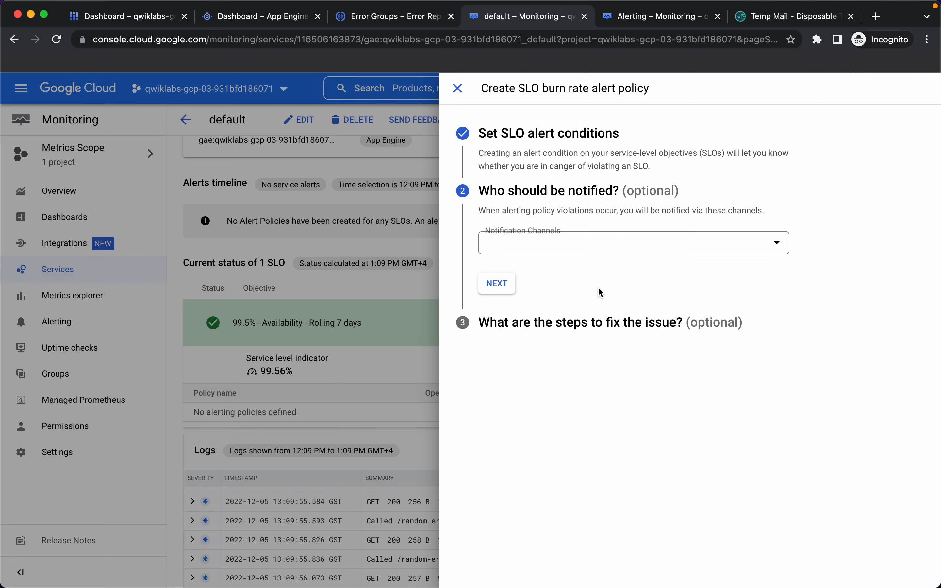
{"action": "left_click", "coordinate": [662, 243]}
{"action": "left_click", "coordinate": [501, 310]}
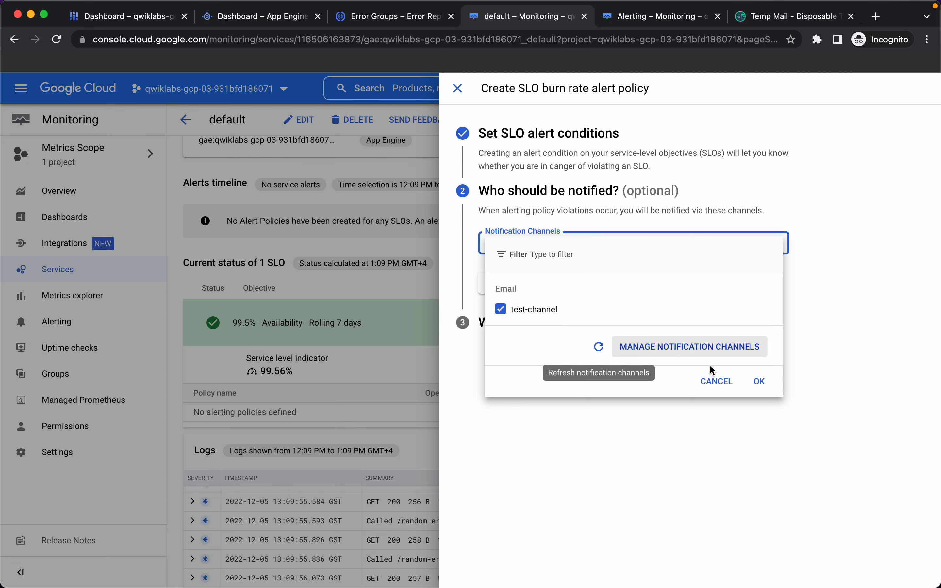
{"action": "left_click", "coordinate": [759, 381]}
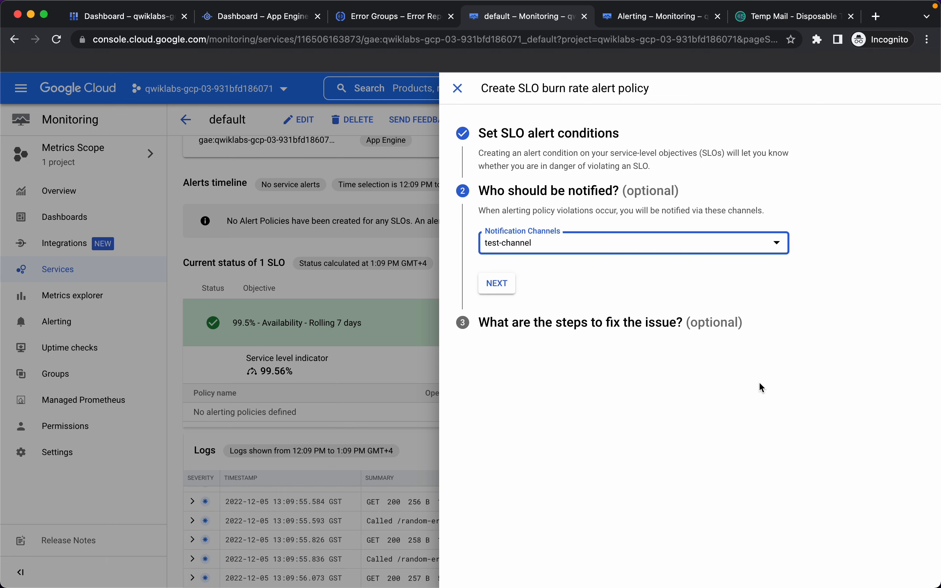
{"action": "left_click", "coordinate": [500, 284]}
{"action": "left_click", "coordinate": [489, 462]}
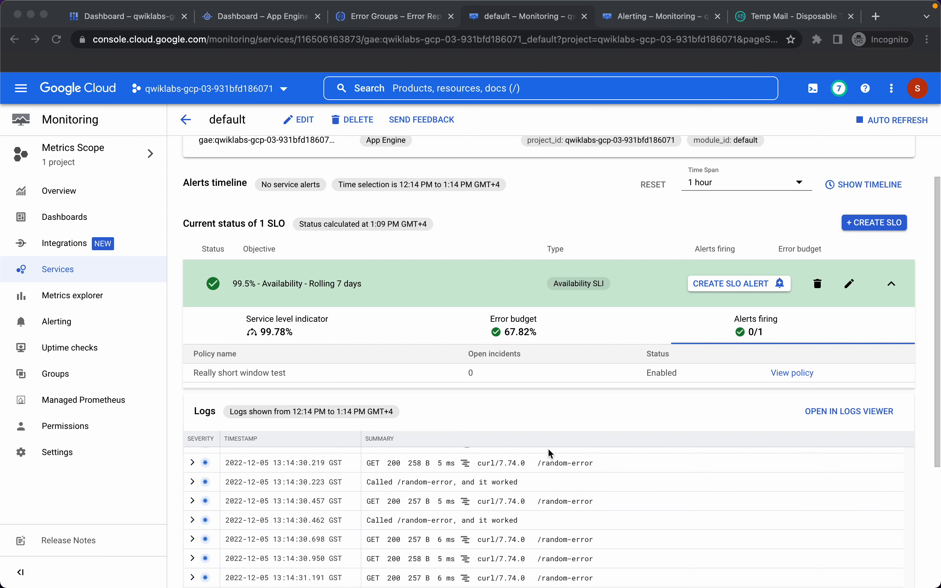
Step: Stop the running request loop in Cloud Shell and open index.js in vi at the error_rate line
{"action": "left_click", "coordinate": [129, 20]}
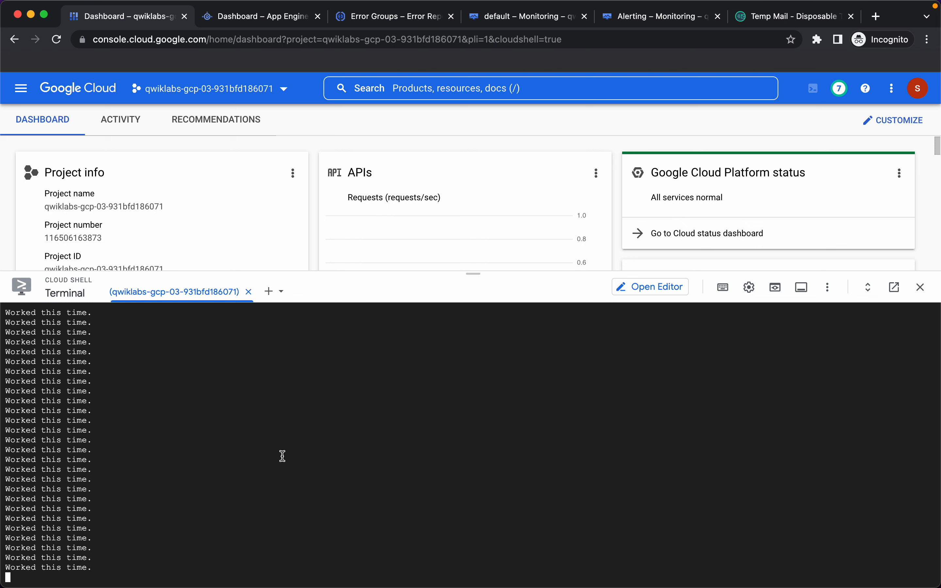
{"action": "key", "text": "ctrl+c"}
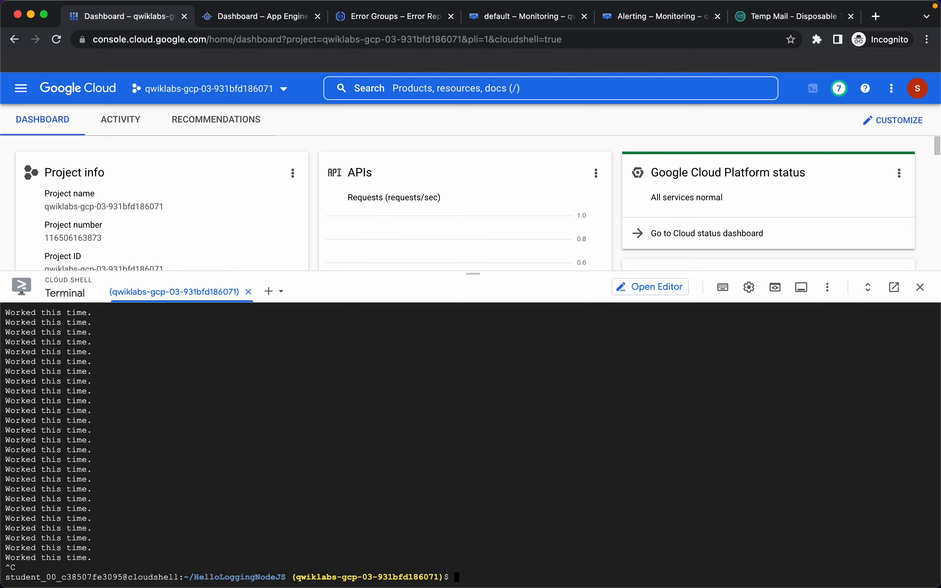
{"action": "type", "text": "vi index.js"}
{"action": "key", "text": "Return"}
{"action": "type", "text": "/"}
{"action": "key", "text": "Escape"}
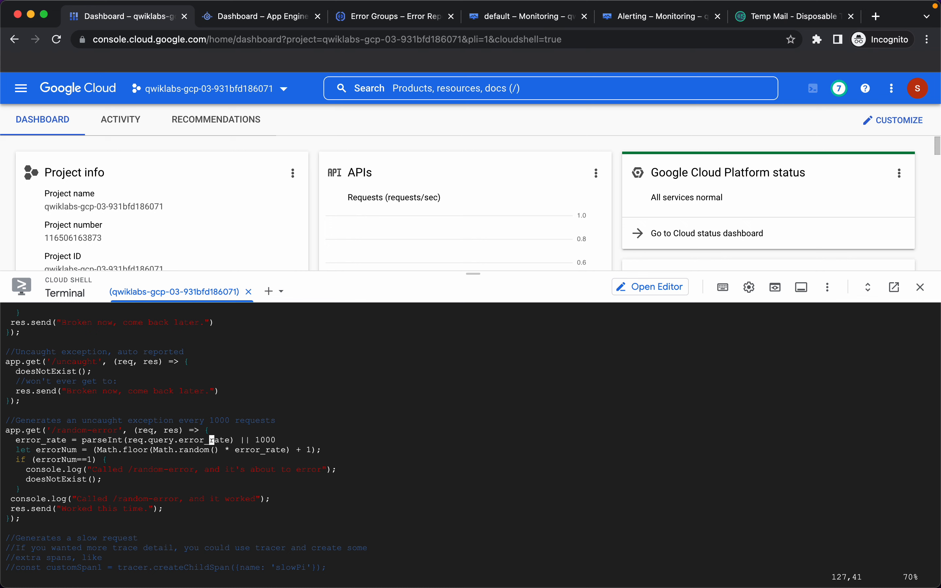
Step: Change the error_rate default from 1000 to 20, save index.js, and run gcloud app deploy
{"action": "key", "text": "Right"}
{"action": "key", "text": "Right"}
{"action": "key", "text": "Right"}
{"action": "key", "text": "Right"}
{"action": "key", "text": "Right"}
{"action": "key", "text": "Right"}
{"action": "key", "text": "Right"}
{"action": "key", "text": "Right"}
{"action": "key", "text": "Right"}
{"action": "type", "text": "dw"}
{"action": "type", "text": "a2"}
{"action": "type", "text": "0"}
{"action": "key", "text": "Escape"}
{"action": "type", "text": ":w"}
{"action": "key", "text": "Return"}
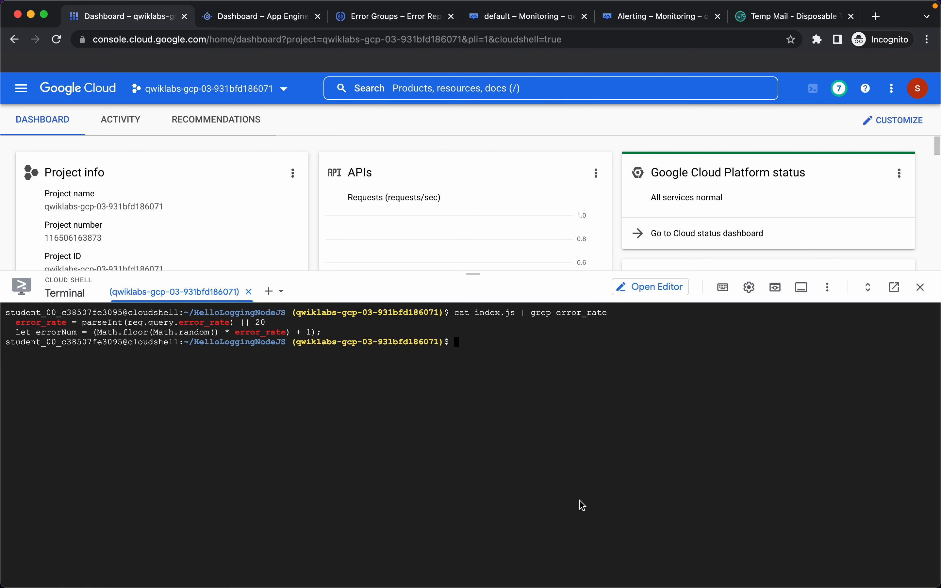
{"action": "type", "text": "gcloud app deploy"}
{"action": "key", "text": "Return"}
Step: Confirm the deploy with y, then rerun the curl loop calling /random-error
{"action": "type", "text": "y"}
{"action": "key", "text": "Return"}
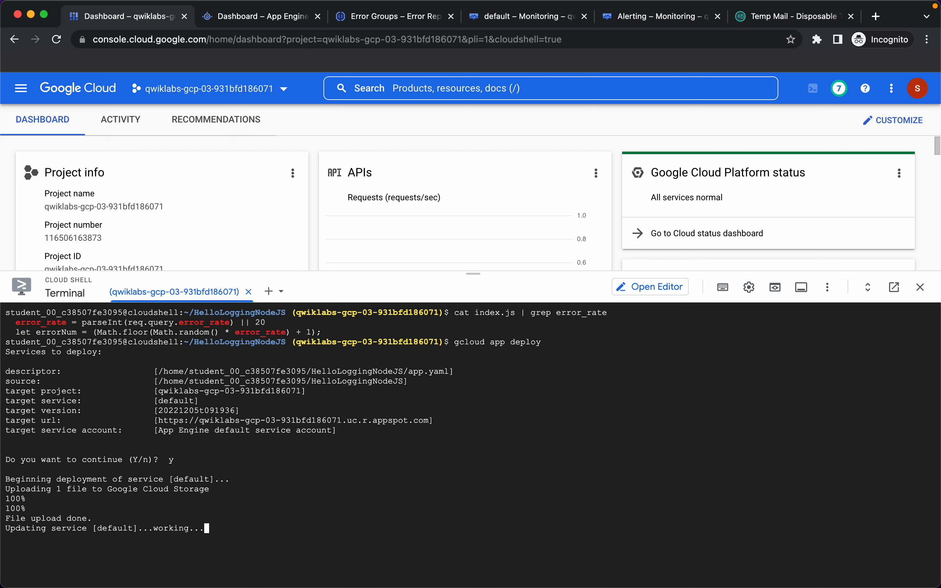
{"action": "key", "text": "Up"}
{"action": "key", "text": "Up"}
{"action": "key", "text": "Up"}
{"action": "key", "text": "Up"}
{"action": "key", "text": "Up"}
{"action": "key", "text": "Up"}
{"action": "key", "text": "Up"}
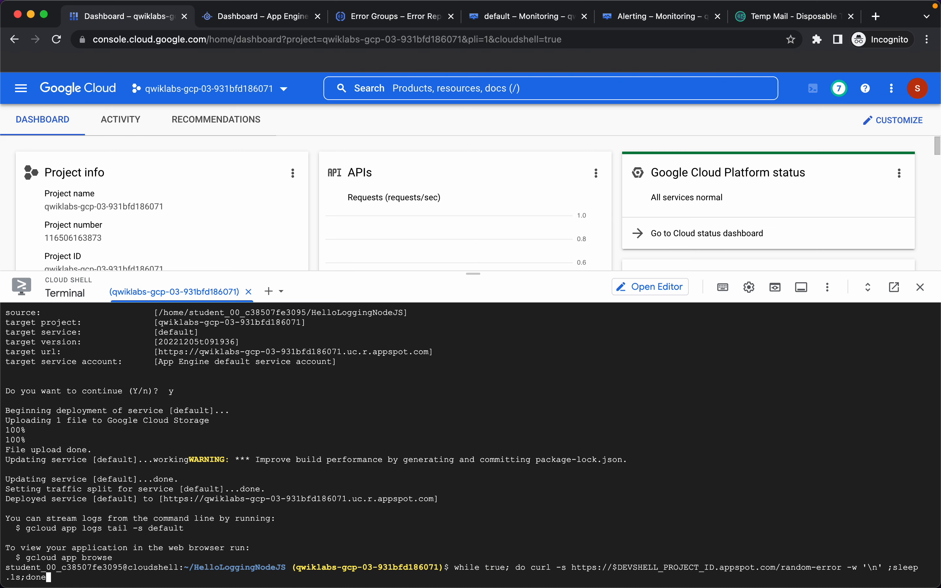
{"action": "key", "text": "Return"}
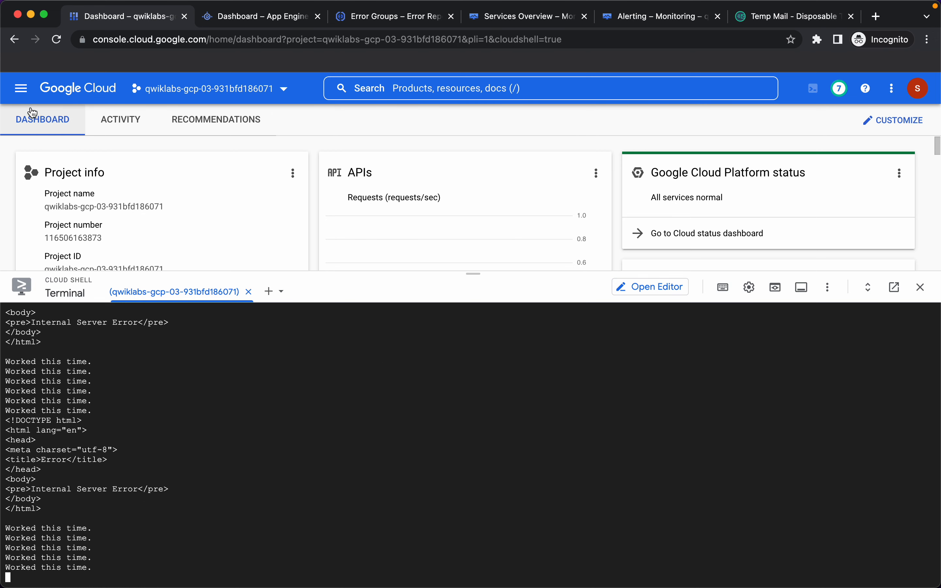
Step: Open Monitoring in a new tab, check Services Overview for the firing SLO alert, then go to Alerting
{"action": "left_click", "coordinate": [21, 88]}
{"action": "scroll", "coordinate": [86, 510], "scroll_direction": "down", "scroll_amount": 7}
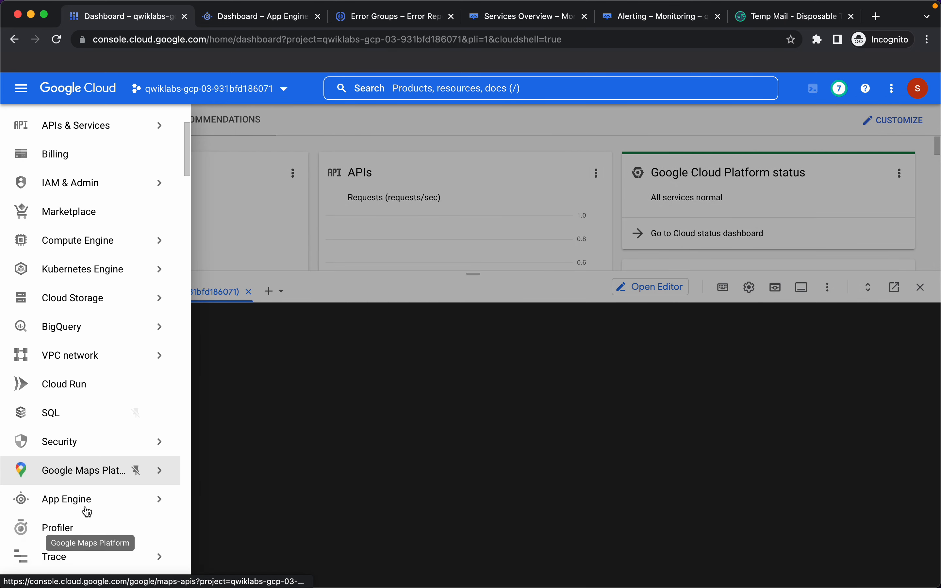
{"action": "right_click", "coordinate": [72, 412]}
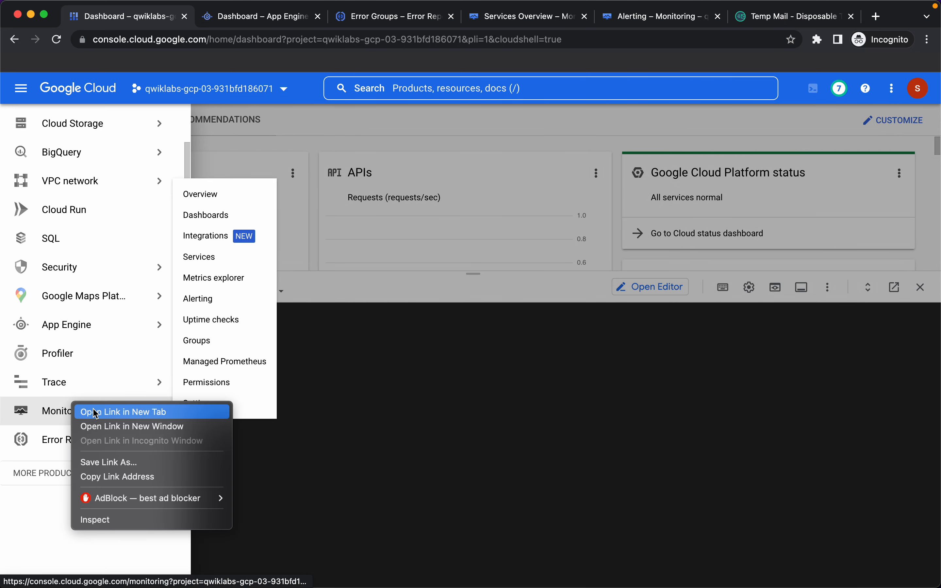
{"action": "left_click", "coordinate": [94, 413]}
{"action": "left_click", "coordinate": [212, 18]}
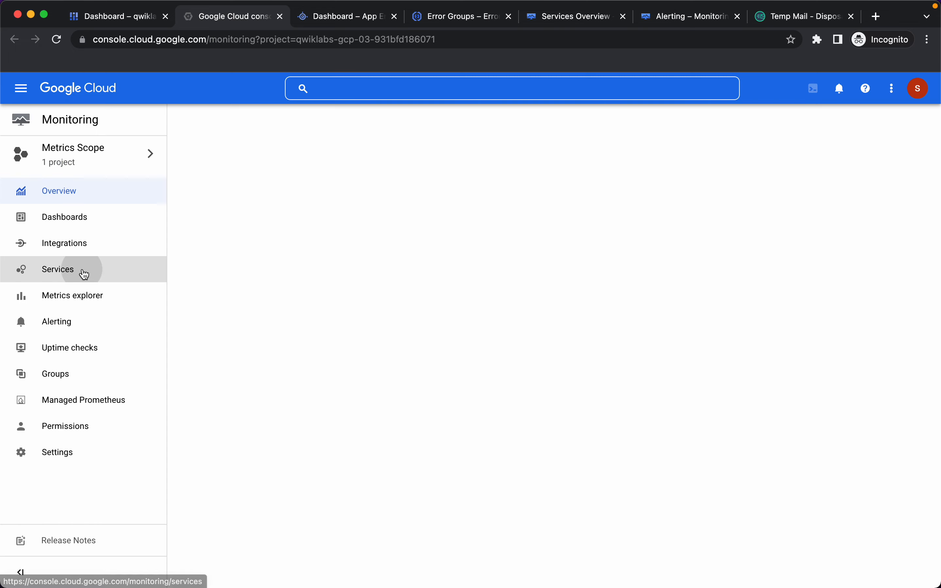
{"action": "left_click", "coordinate": [85, 274]}
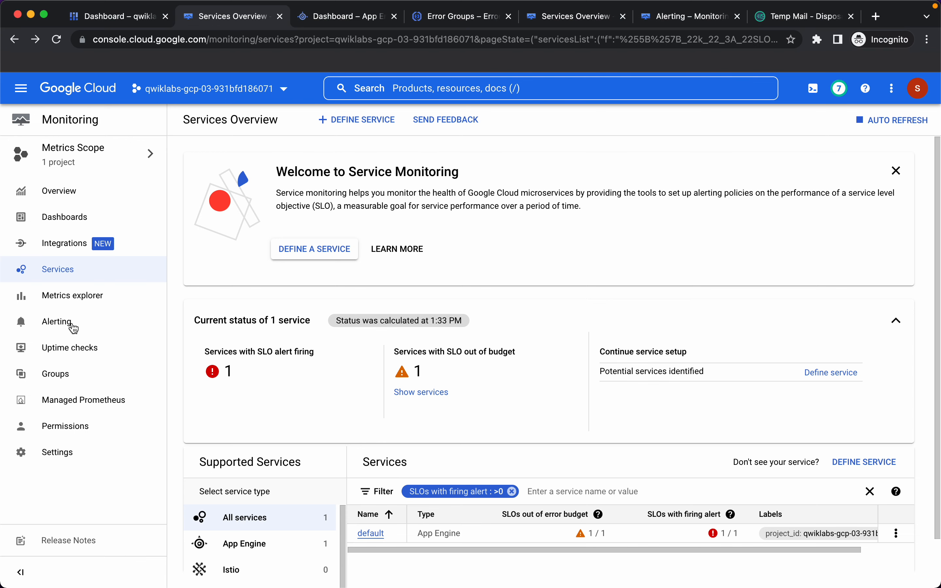
{"action": "left_click", "coordinate": [55, 324]}
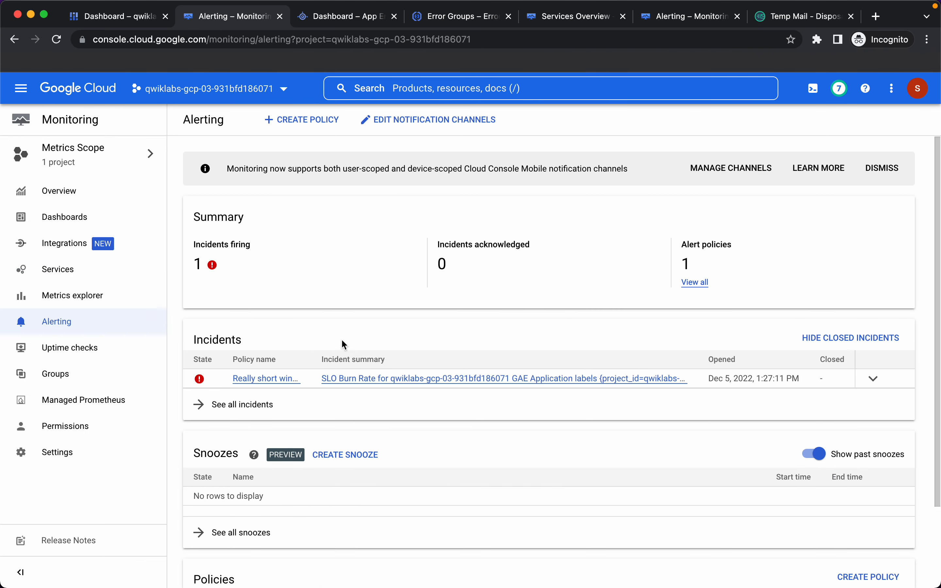
Step: Open the 'Really short window test' policy to see its 10.32 burn rate against the 1.5 threshold
{"action": "left_click", "coordinate": [267, 380]}
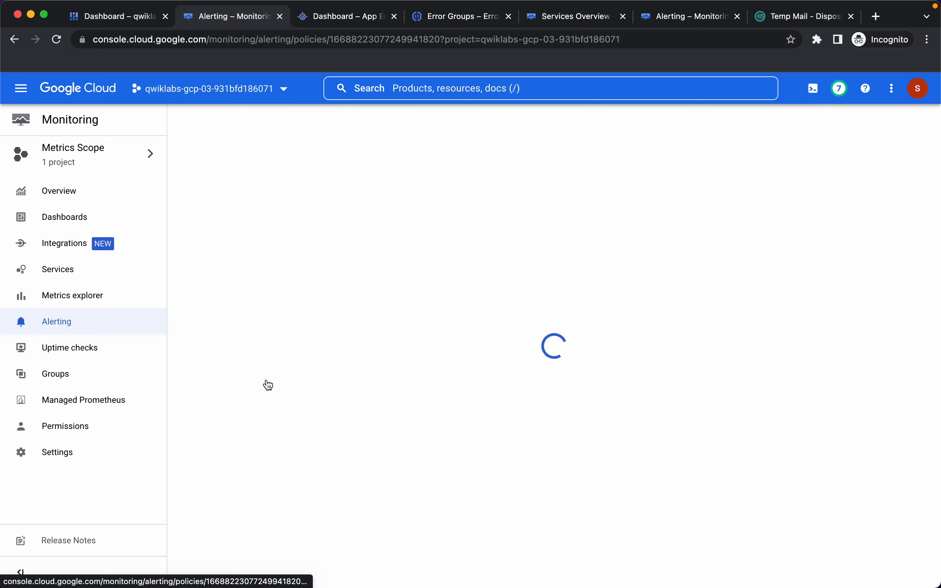
{"action": "scroll", "coordinate": [333, 354], "scroll_direction": "down", "scroll_amount": 3}
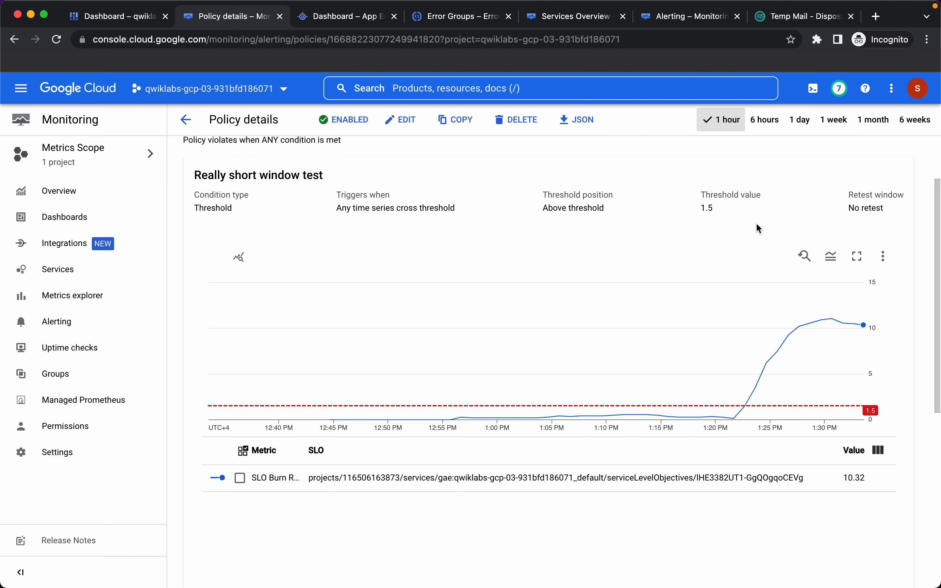
Step: Read the Google Cloud Alerting email in Temp Mail reporting 3.461, above the 1.5 threshold
{"action": "left_click", "coordinate": [786, 25]}
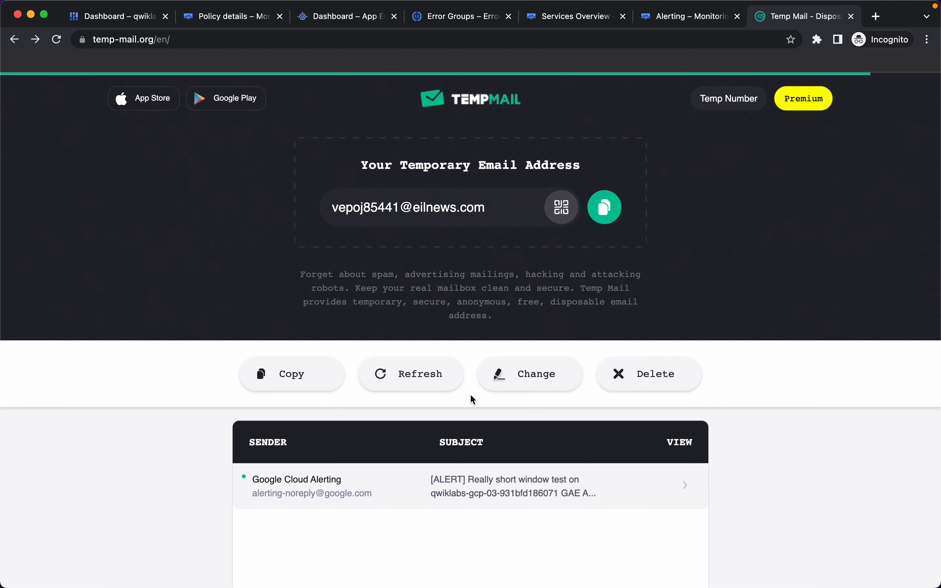
{"action": "scroll", "coordinate": [428, 436], "scroll_direction": "down", "scroll_amount": 1}
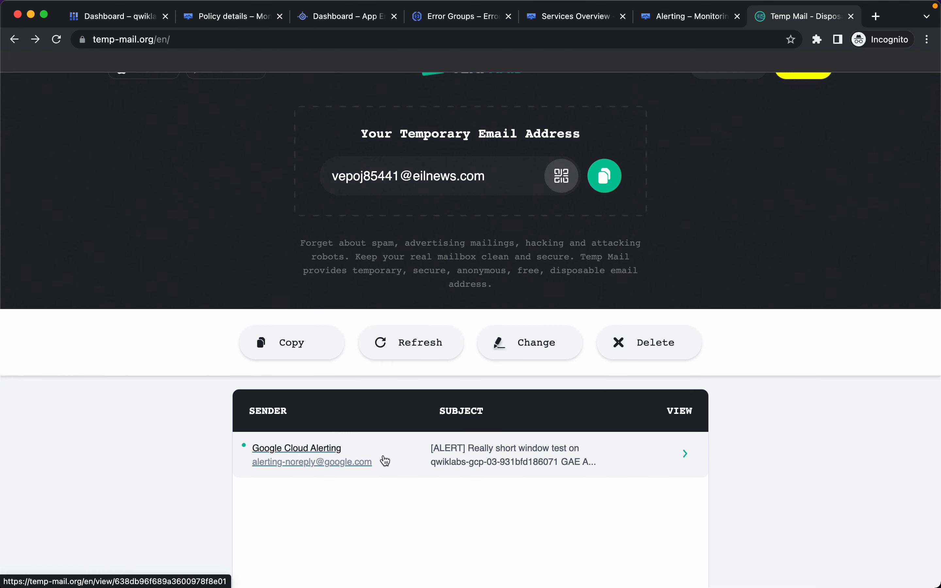
{"action": "left_click", "coordinate": [310, 469]}
{"action": "scroll", "coordinate": [310, 469], "scroll_direction": "down", "scroll_amount": 15}
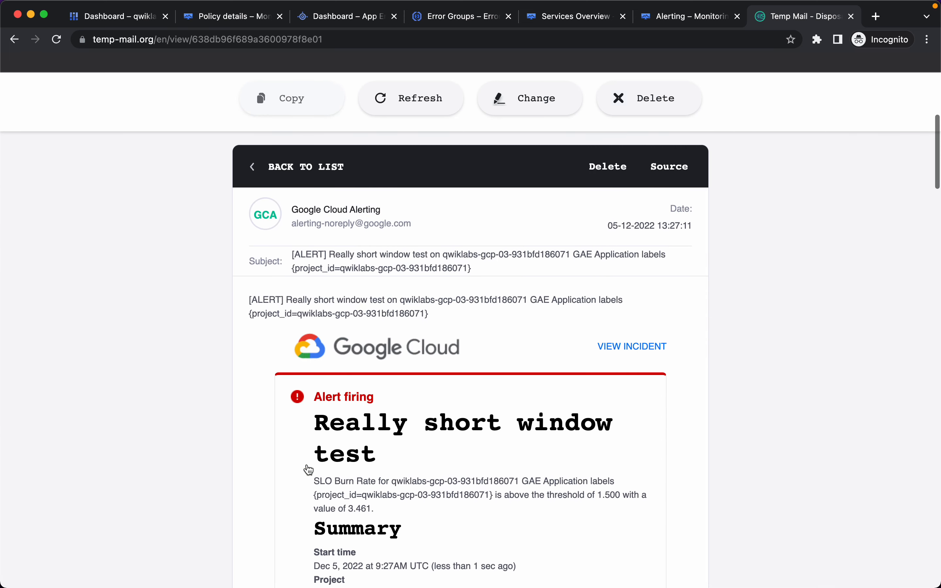
{"action": "scroll", "coordinate": [309, 469], "scroll_direction": "down", "scroll_amount": 1}
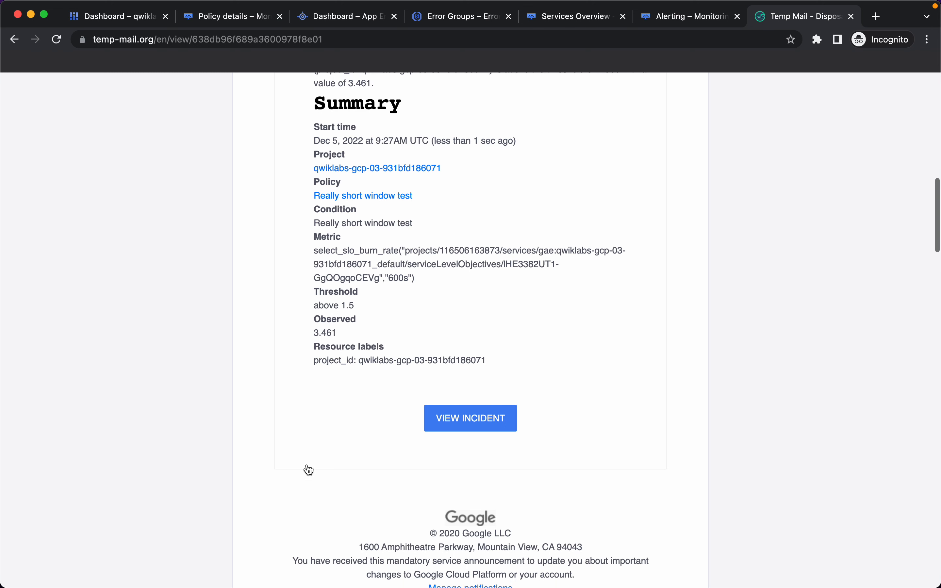